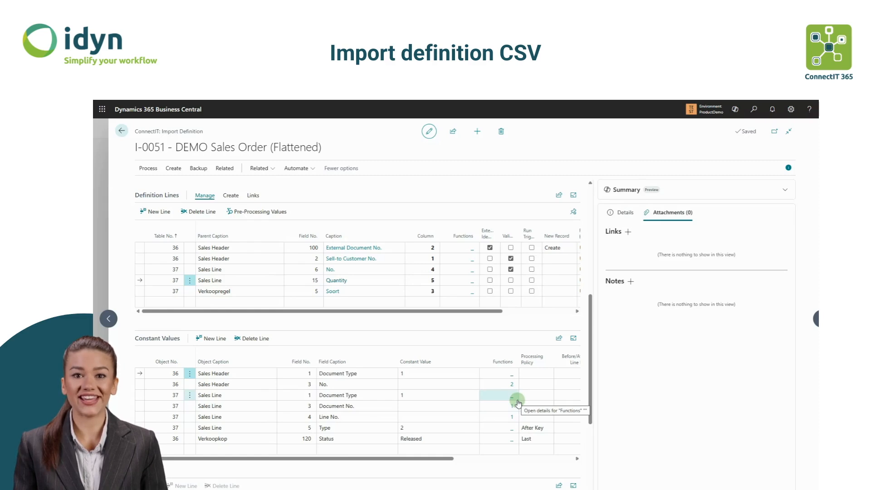
# - Open the key links of the definition lines to review the parent–child field link, then return to the definition
pyautogui.click(176, 248)
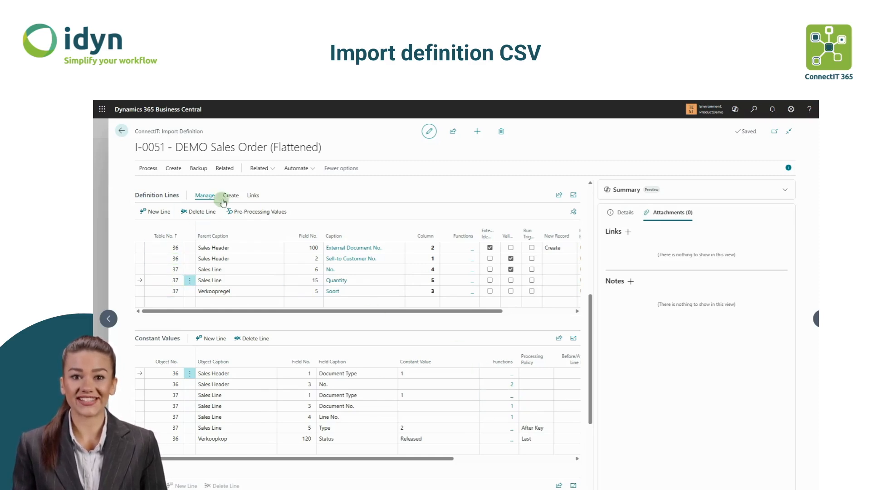
pyautogui.click(250, 197)
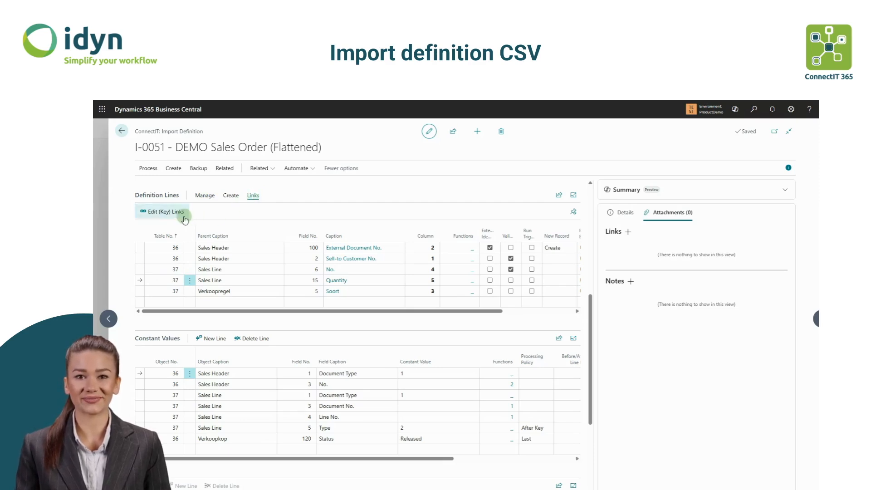
pyautogui.click(169, 213)
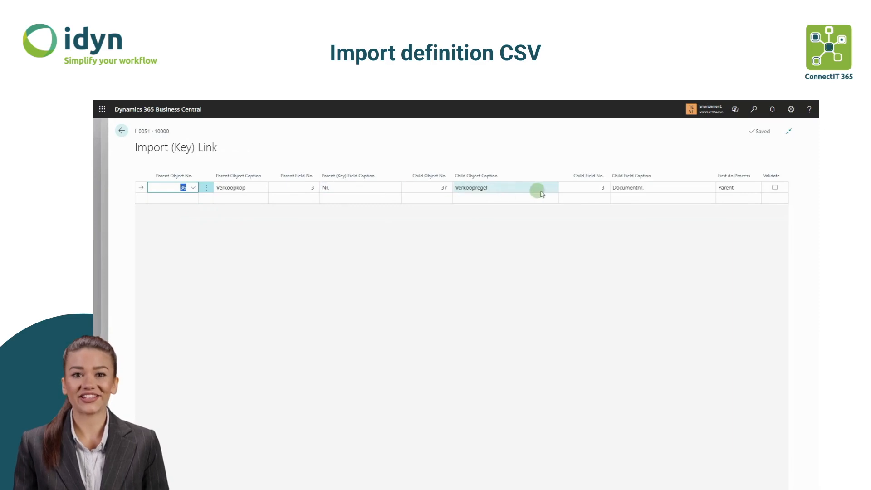
pyautogui.click(121, 131)
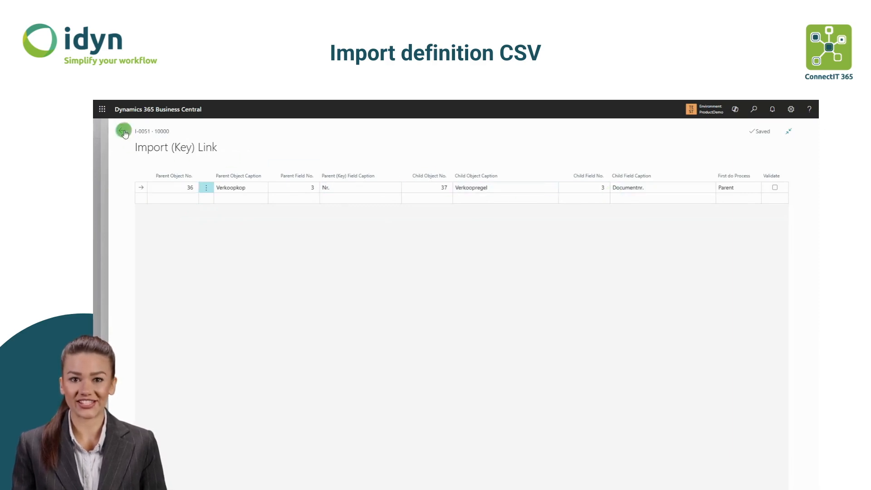
# - View the definition lines as a tree overview, then return to the import definition
pyautogui.click(230, 194)
pyautogui.click(150, 196)
pyautogui.click(156, 212)
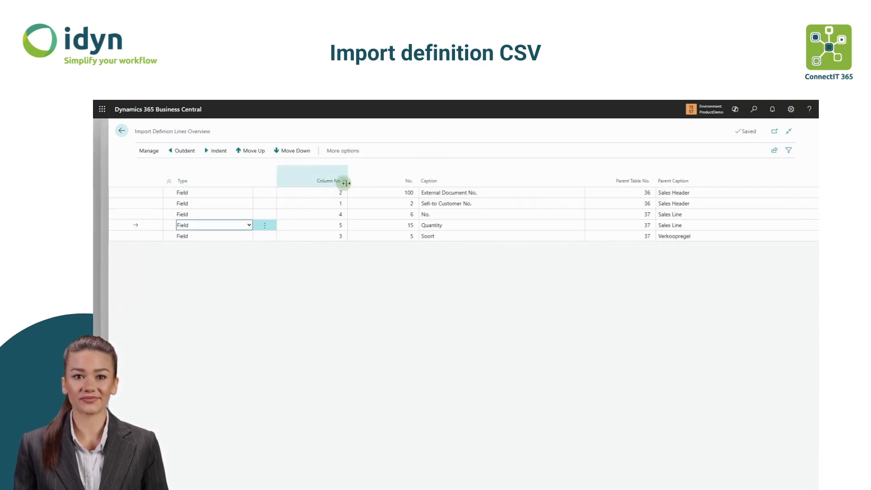
pyautogui.click(122, 131)
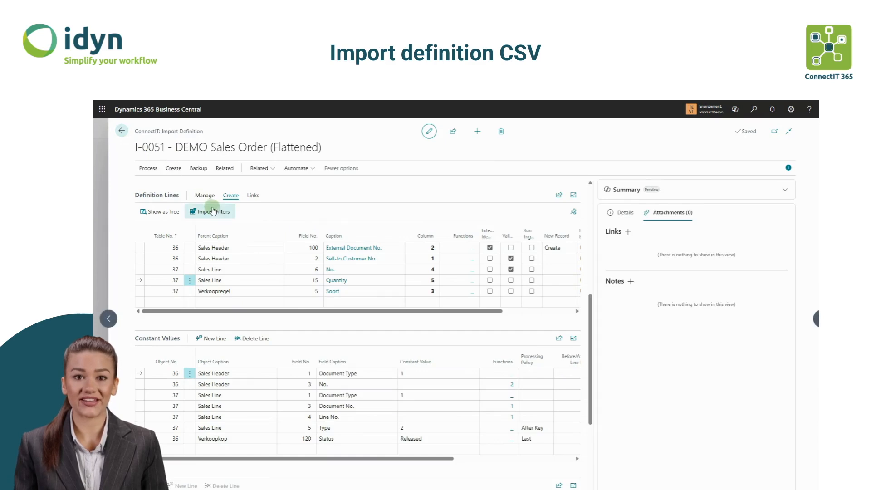
# - Add an import filter on column 4 (Sales Line No.) with filter text S*
pyautogui.click(214, 211)
pyautogui.click(423, 193)
pyautogui.click(423, 192)
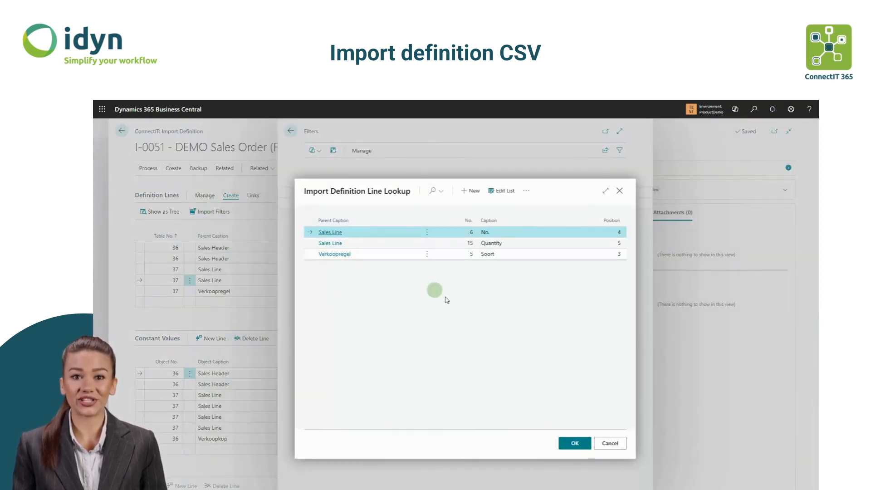
pyautogui.click(573, 443)
pyautogui.click(495, 192)
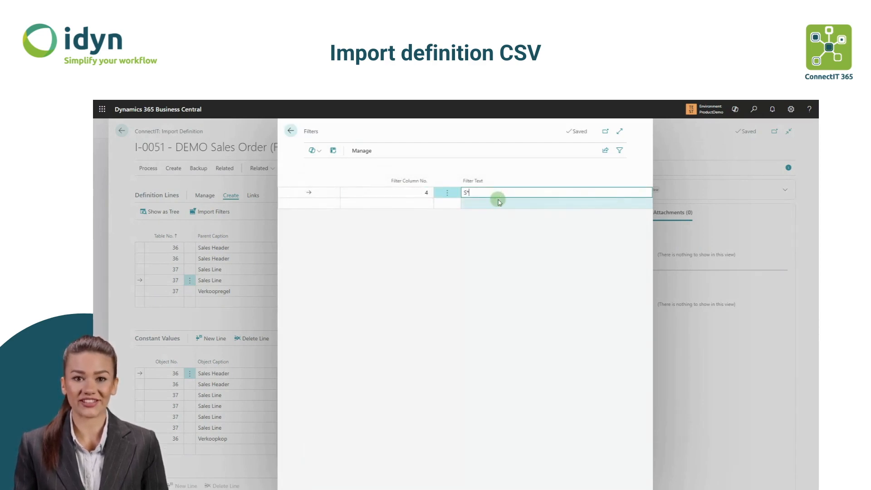
pyautogui.click(474, 240)
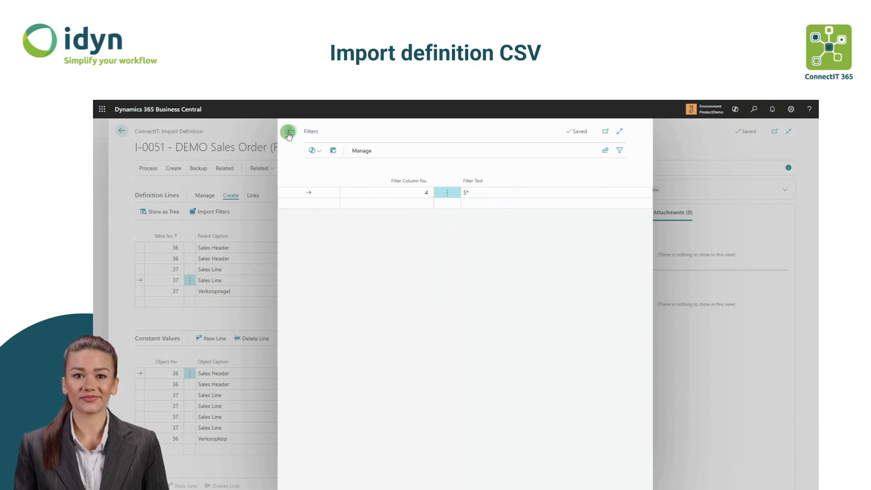
pyautogui.click(290, 132)
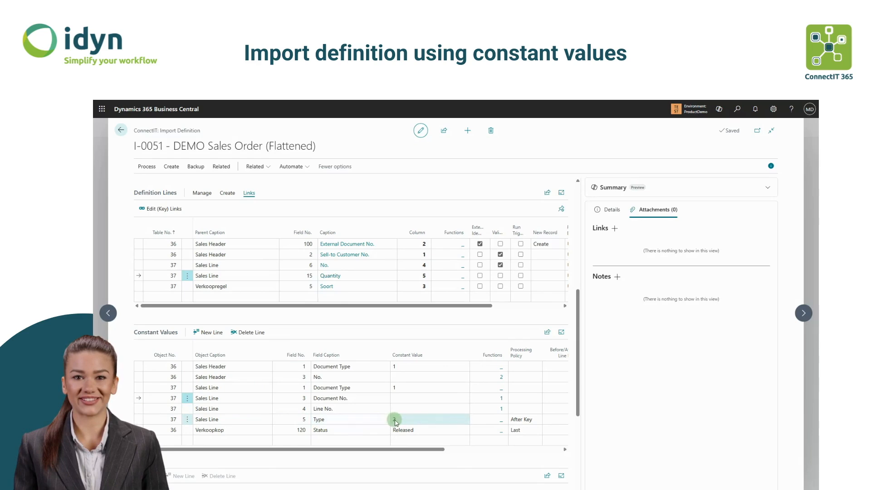
# - Inspect the NOSERIES function with number series V-ORD used by the Sales Line Document No. constant value
pyautogui.click(501, 397)
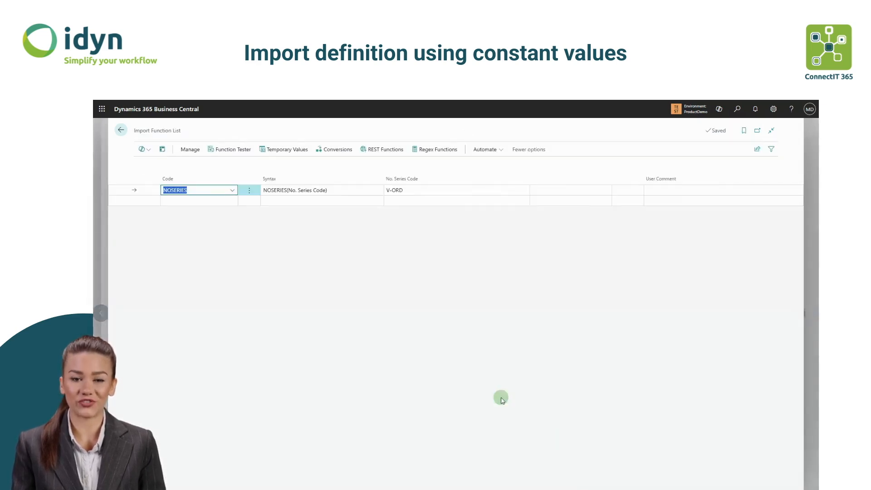
pyautogui.click(216, 203)
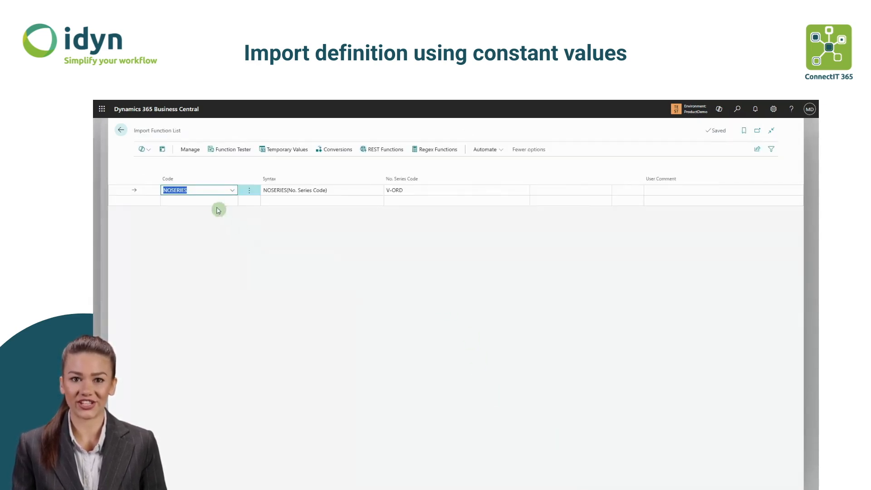
pyautogui.click(233, 202)
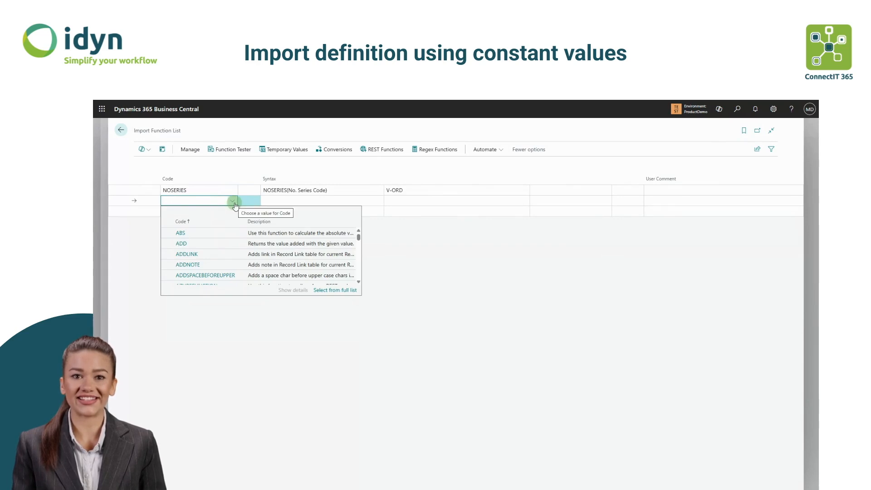
pyautogui.click(513, 270)
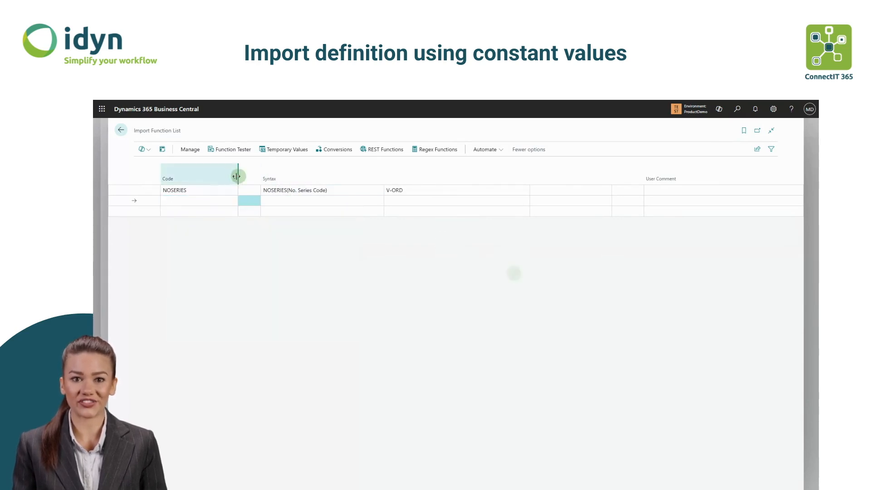
pyautogui.click(301, 190)
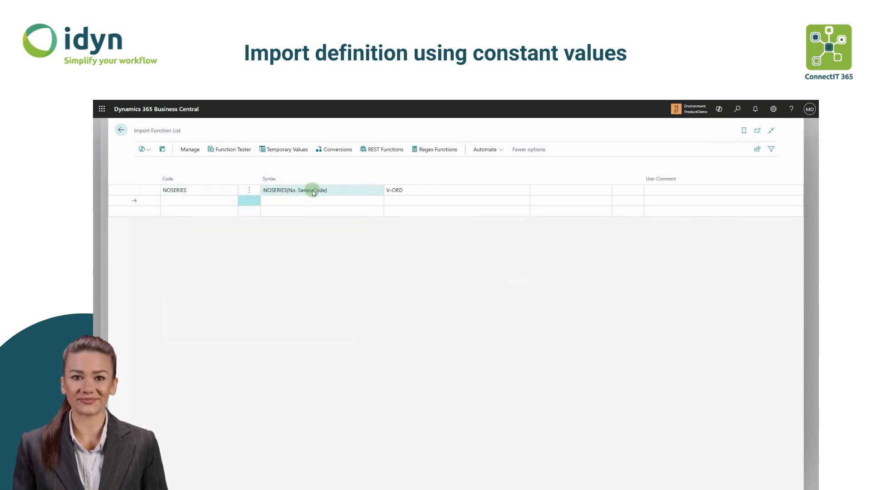
pyautogui.click(398, 191)
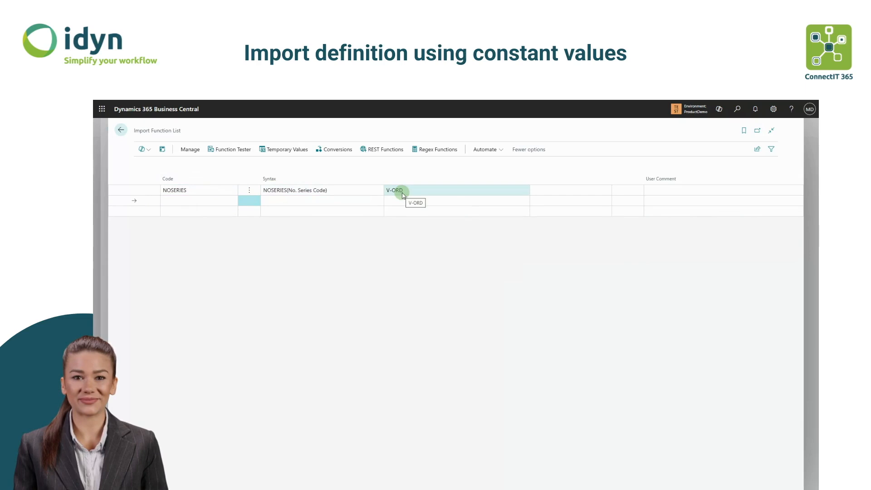
pyautogui.click(123, 131)
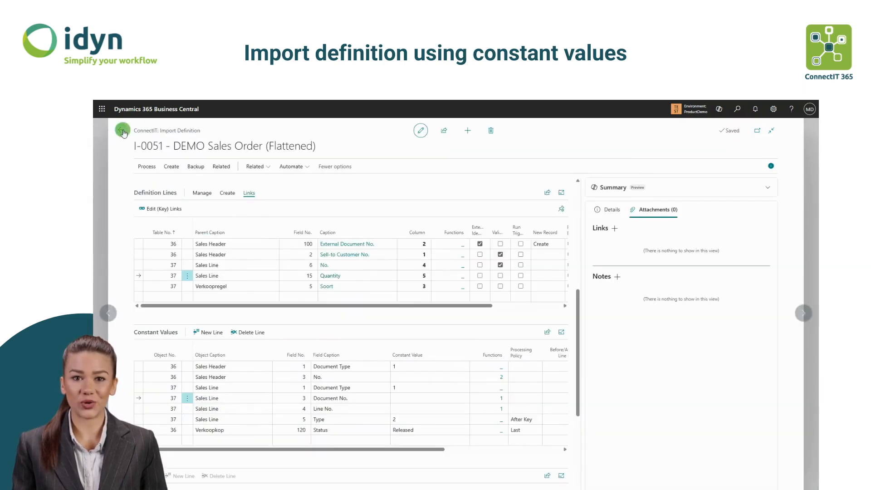
# - Set the processing policy of the Verkoopkop Status constant value to After Field
pyautogui.click(135, 212)
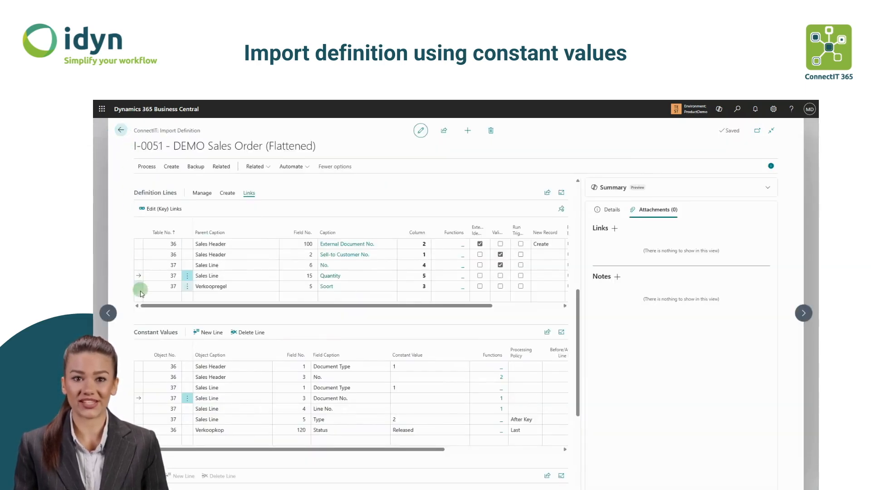
pyautogui.click(528, 420)
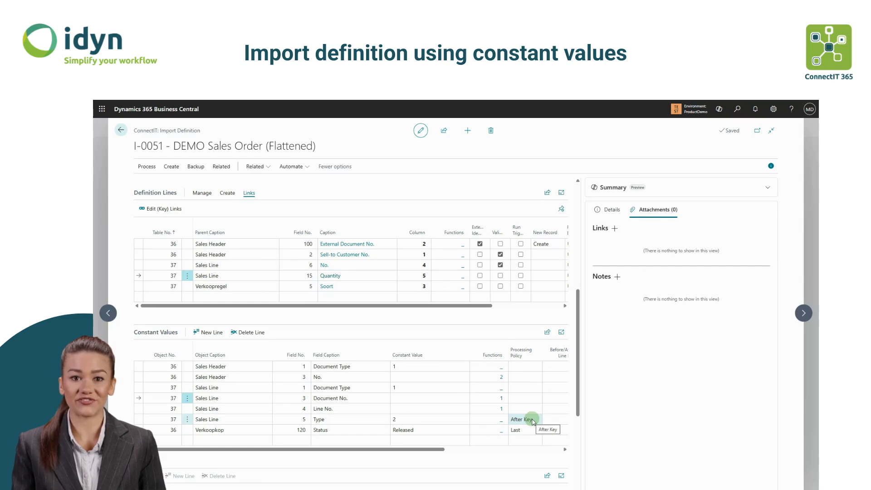
pyautogui.click(537, 430)
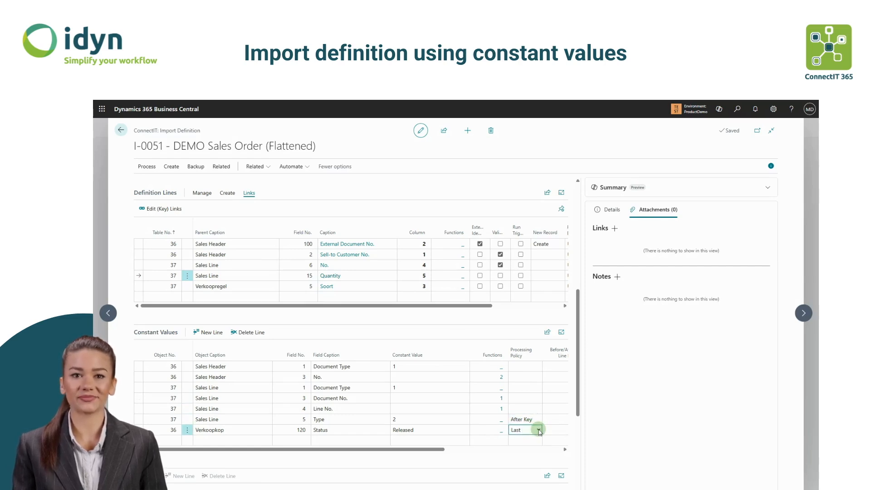
pyautogui.click(538, 430)
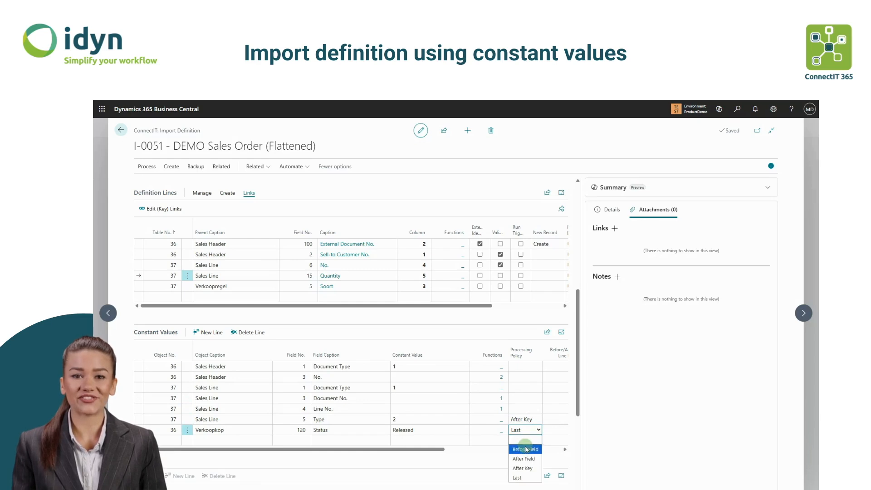
pyautogui.click(522, 459)
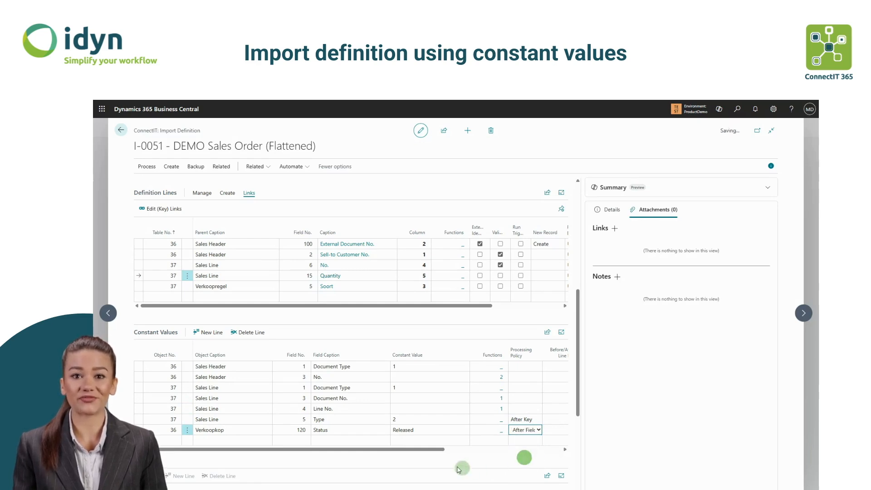
# - Set that constant value's before/after line to the Sales Header Sell-to Customer No. definition line
pyautogui.moveTo(437, 451); pyautogui.dragTo(526, 451)
pyautogui.click(438, 428)
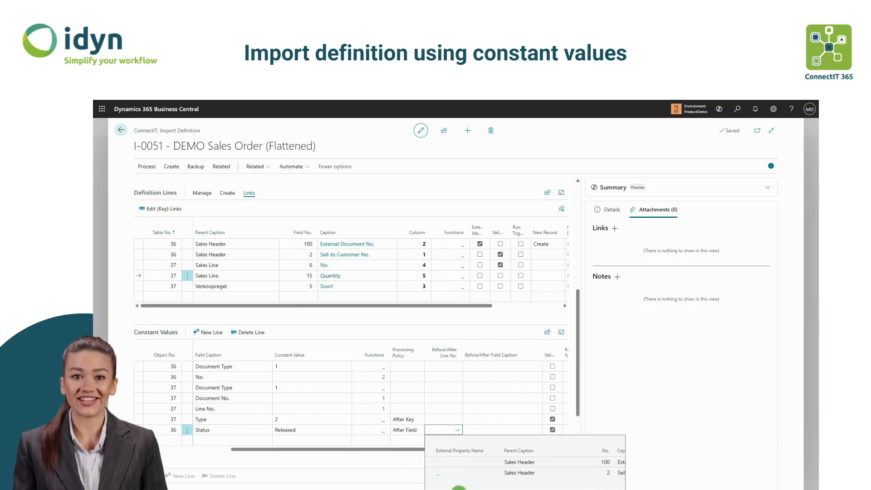
pyautogui.moveTo(463, 487)
pyautogui.mouseDown()
pyautogui.moveTo(527, 487)
pyautogui.moveTo(462, 487)
pyautogui.mouseUp()
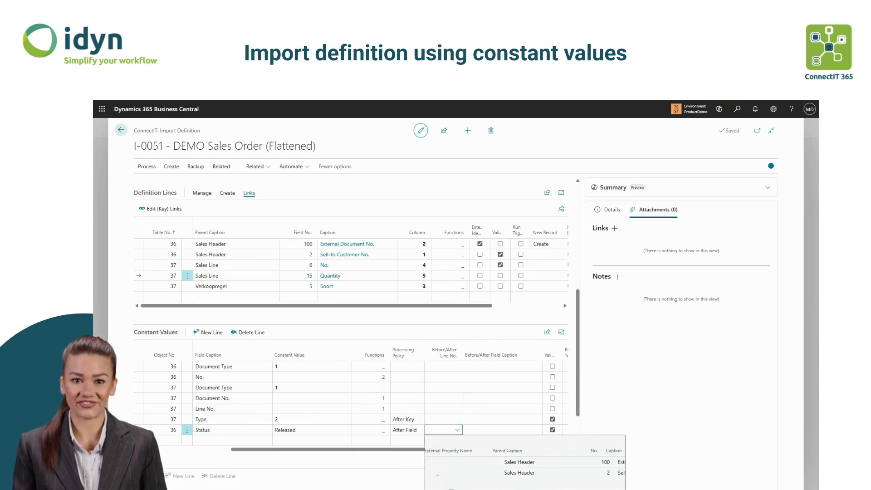
pyautogui.click(451, 474)
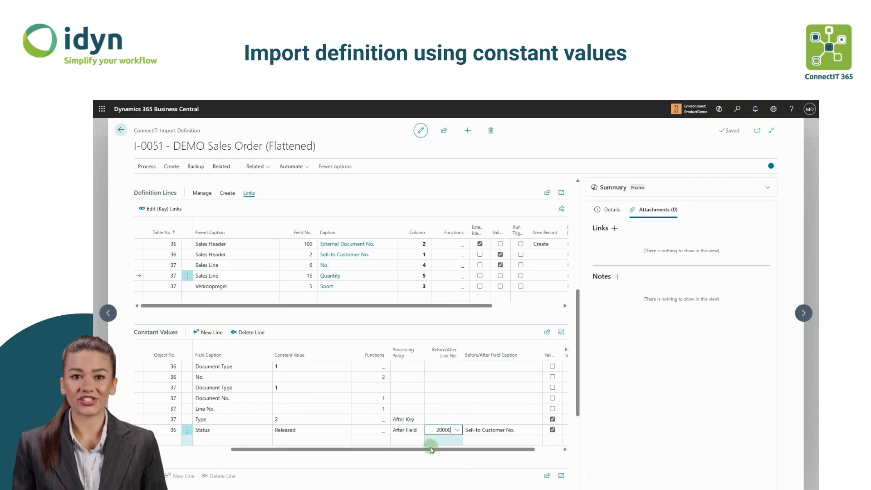
pyautogui.click(463, 448)
pyautogui.moveTo(470, 452); pyautogui.dragTo(524, 451)
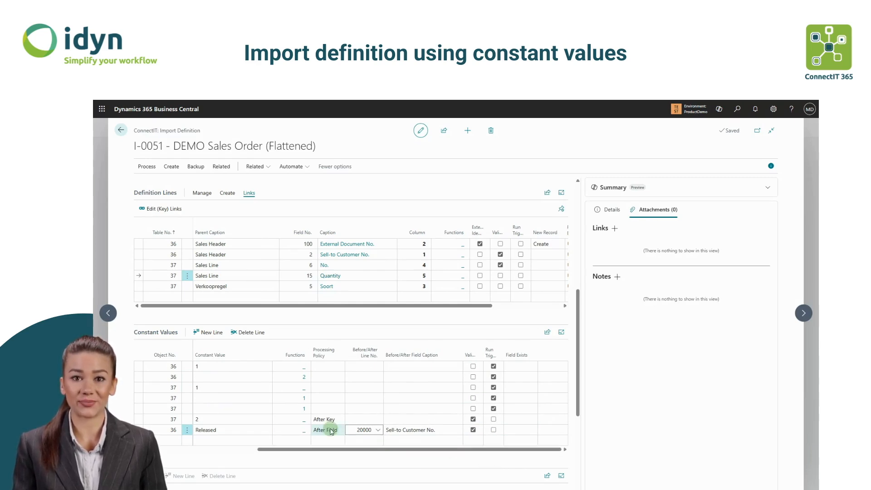
pyautogui.moveTo(330, 453); pyautogui.dragTo(220, 450)
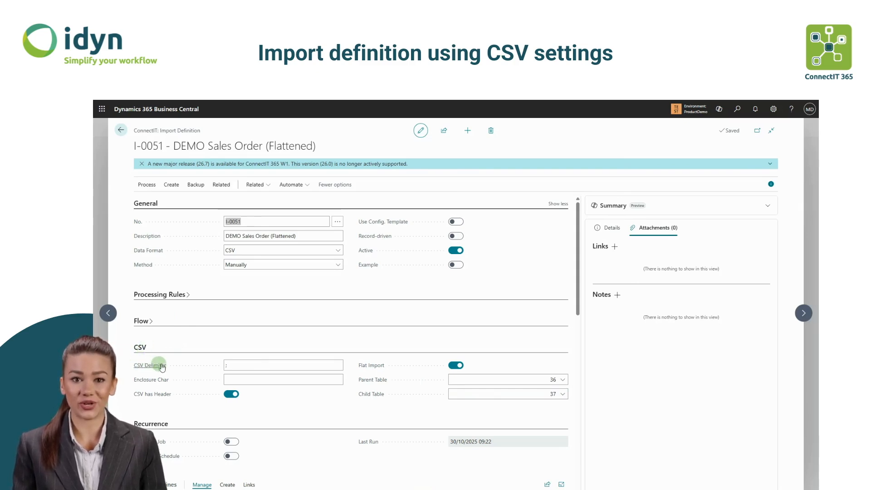
# - Set the CSV delimiter to ;
pyautogui.click(233, 365)
pyautogui.press('BackSpace')
pyautogui.write('|')
pyautogui.click(246, 380)
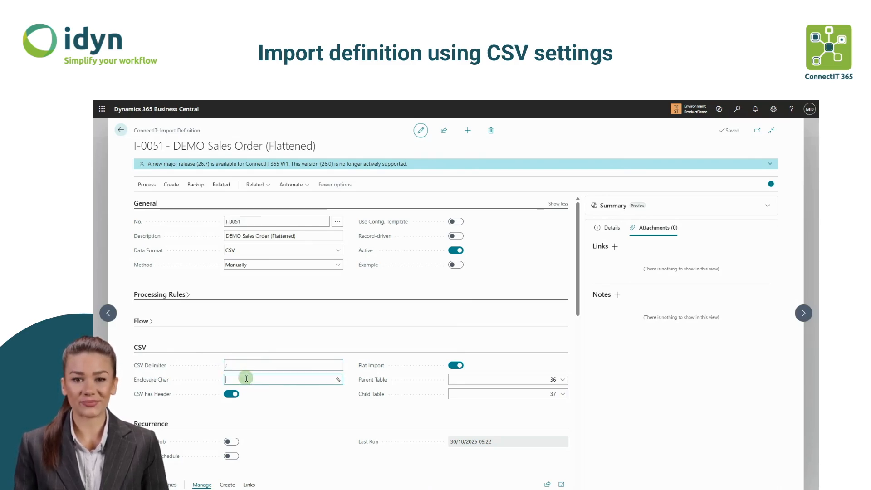
pyautogui.write('"')
pyautogui.click(282, 398)
pyautogui.click(257, 379)
pyautogui.press('BackSpace')
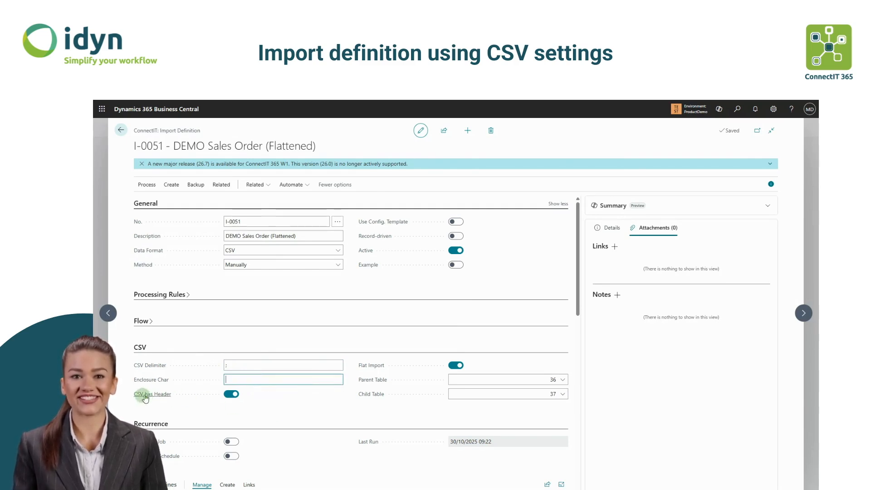
# - Switch to Notepad and examine the ImportSO.csv and NotFlatOrder (5).txt sample files
pyautogui.moveTo(149, 396)
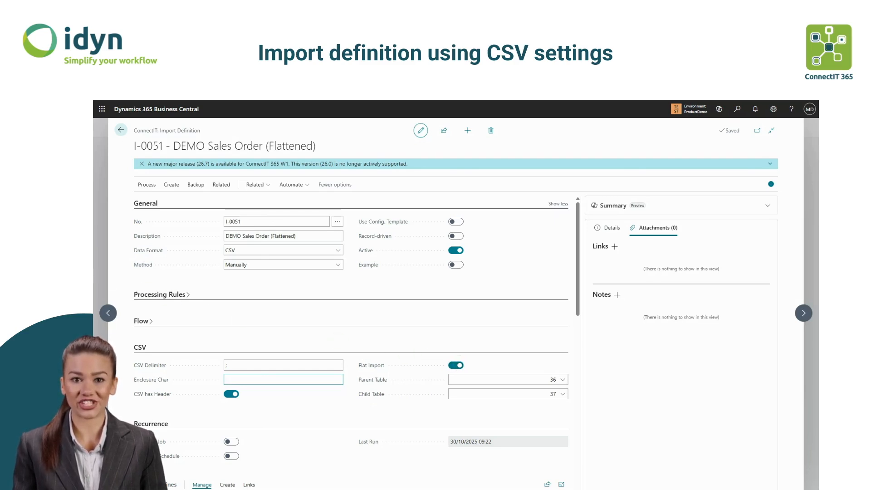
pyautogui.moveTo(93, 267); pyautogui.dragTo(710, 218)
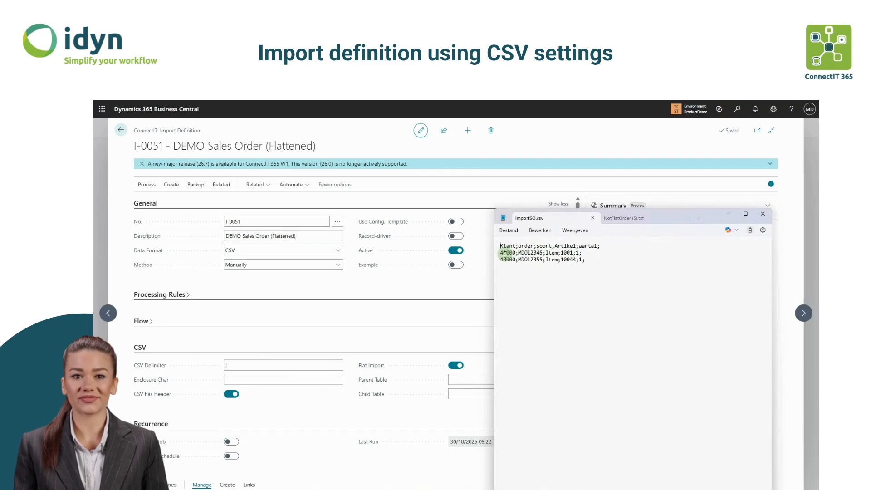
pyautogui.click(627, 219)
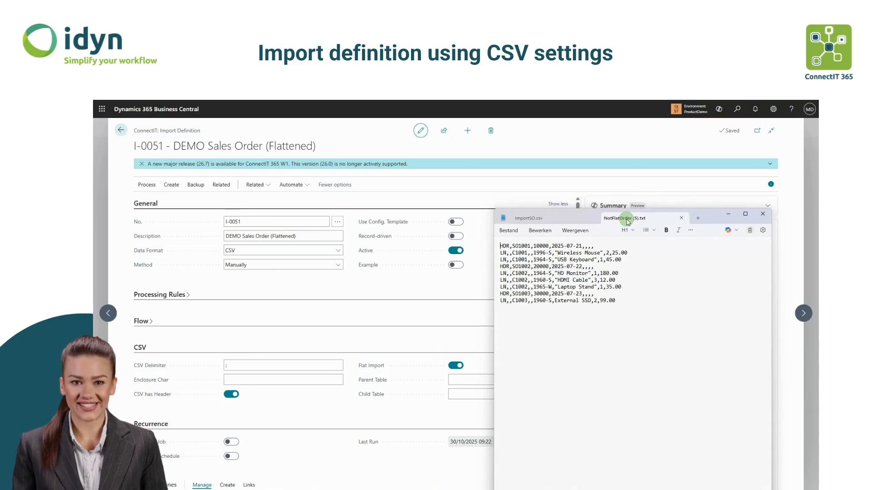
pyautogui.doubleClick(504, 254)
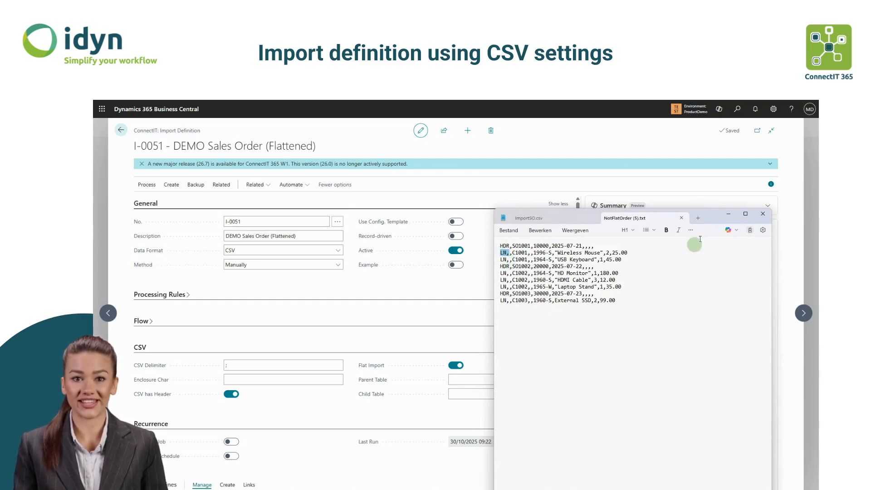
pyautogui.click(727, 214)
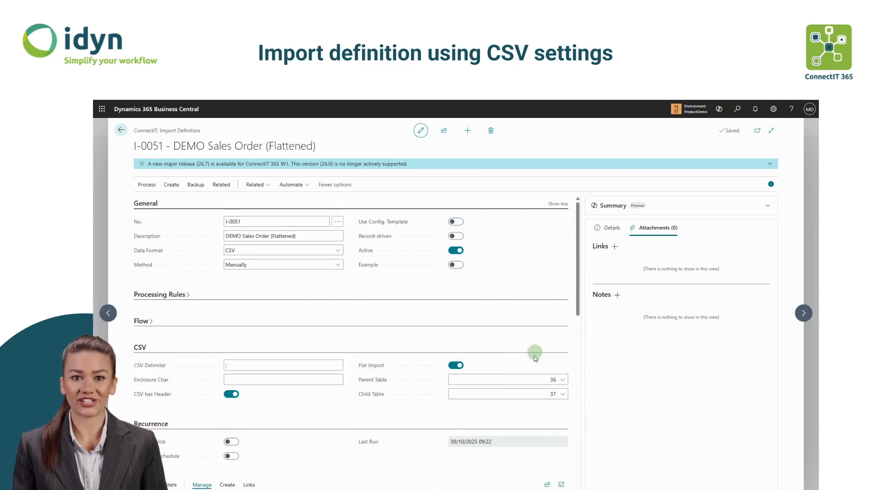
# - Examine the parent and child table settings of the flattened sales order definition
pyautogui.click(531, 379)
pyautogui.click(531, 380)
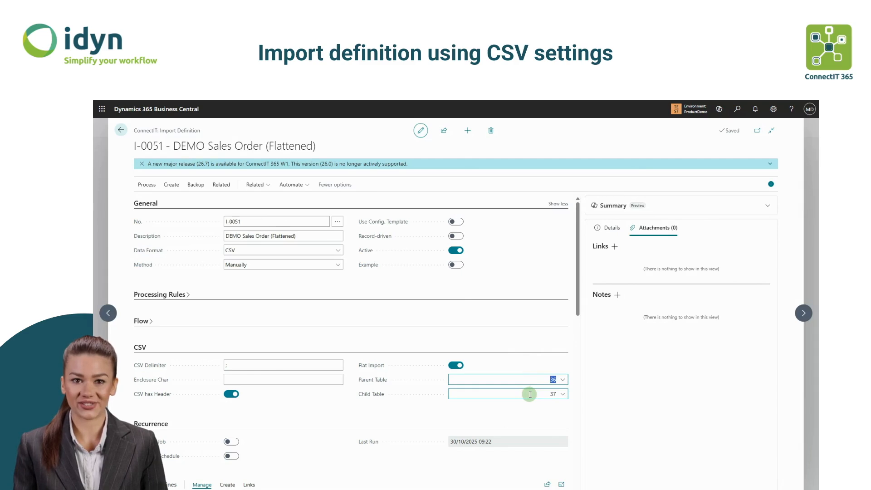
pyautogui.click(530, 394)
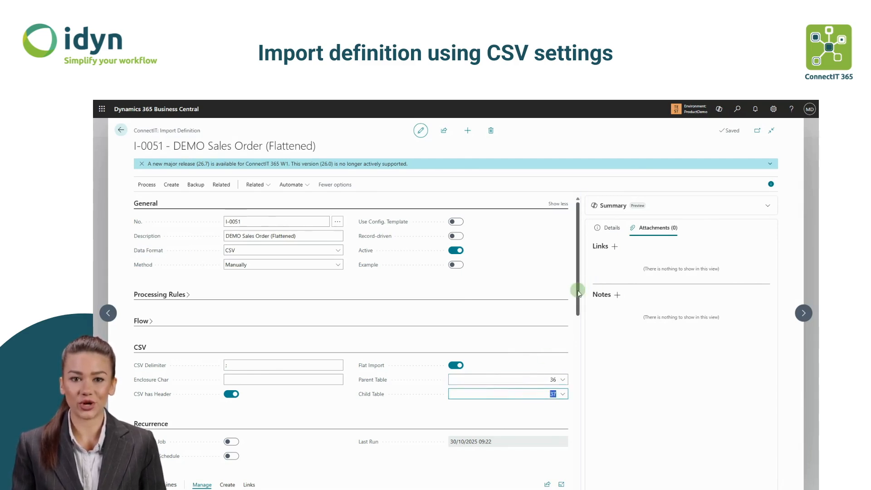
pyautogui.moveTo(577, 293); pyautogui.dragTo(577, 306)
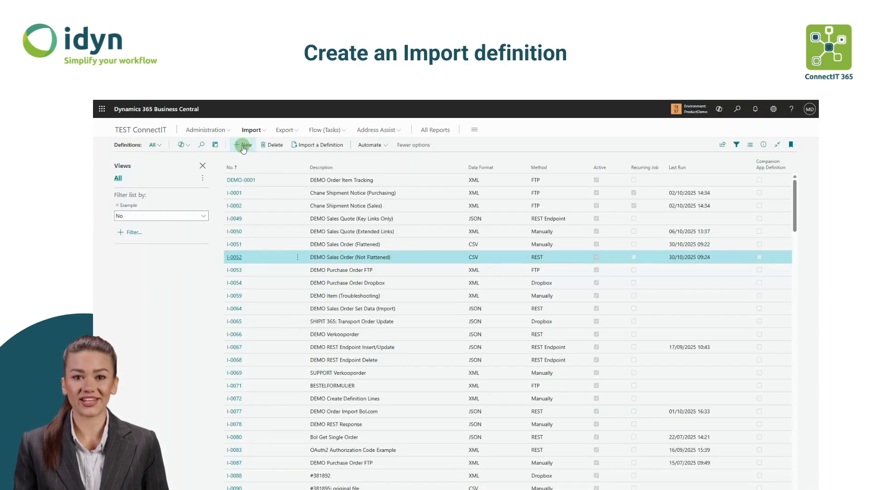
# - Create a new import definition with the description Sales Order Non flat
pyautogui.click(243, 149)
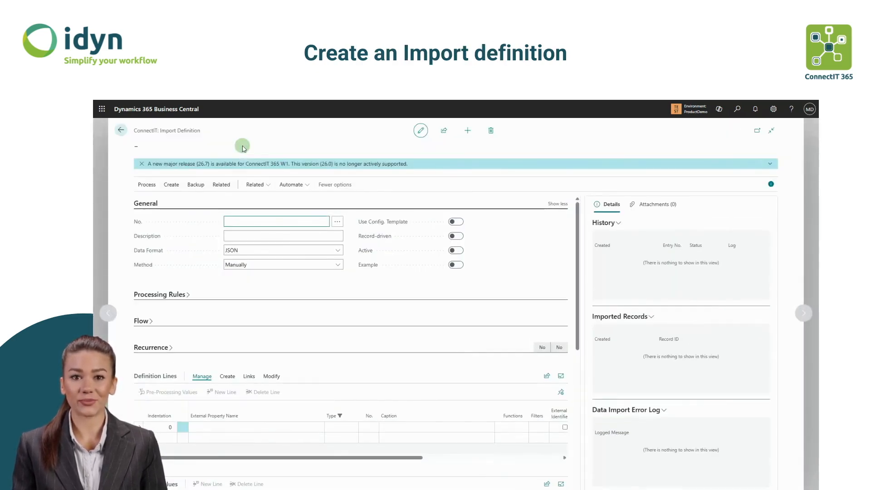
pyautogui.click(258, 236)
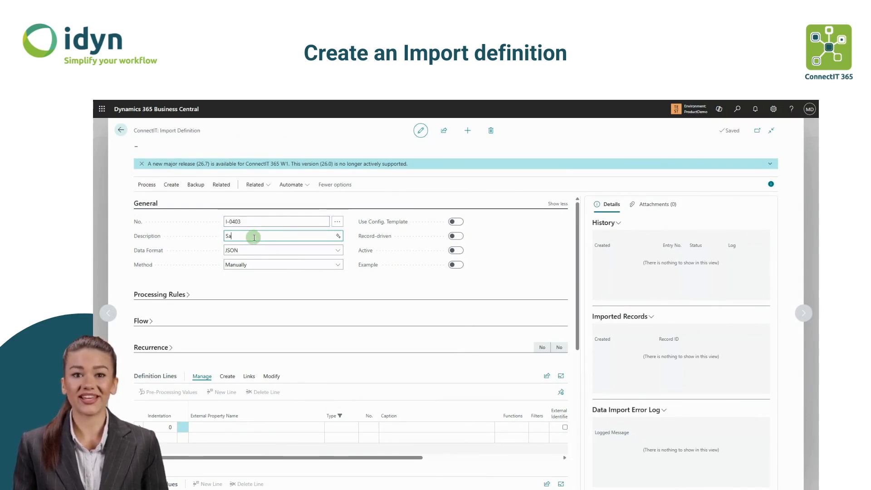
pyautogui.write('Sales Order Non f')
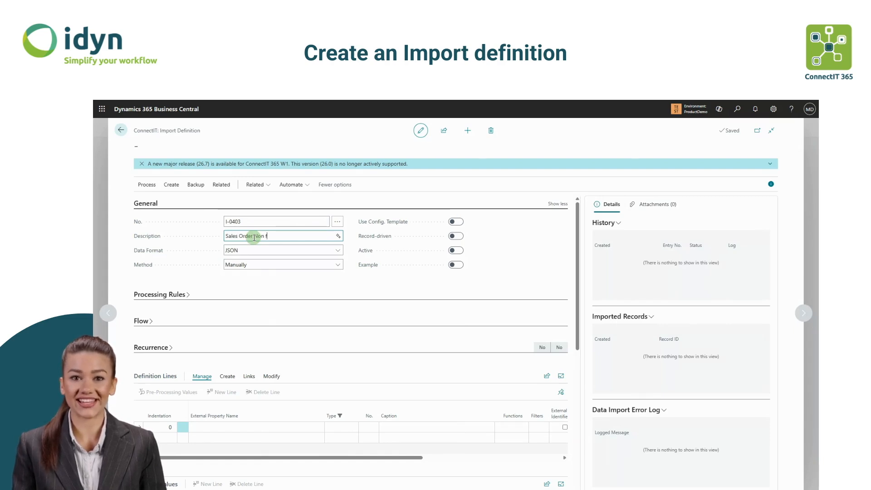
pyautogui.write('lat')
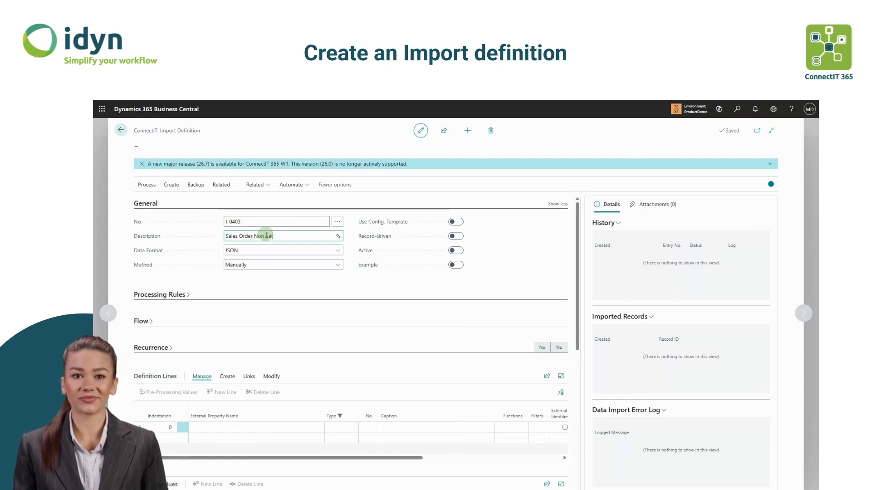
pyautogui.click(267, 289)
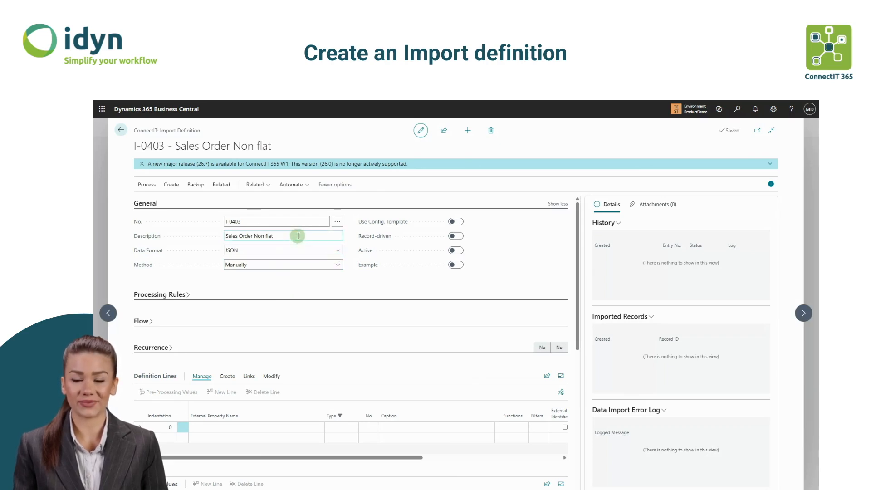
# - Set the definition's data format to CSV and switch it to active
pyautogui.click(297, 250)
pyautogui.click(296, 251)
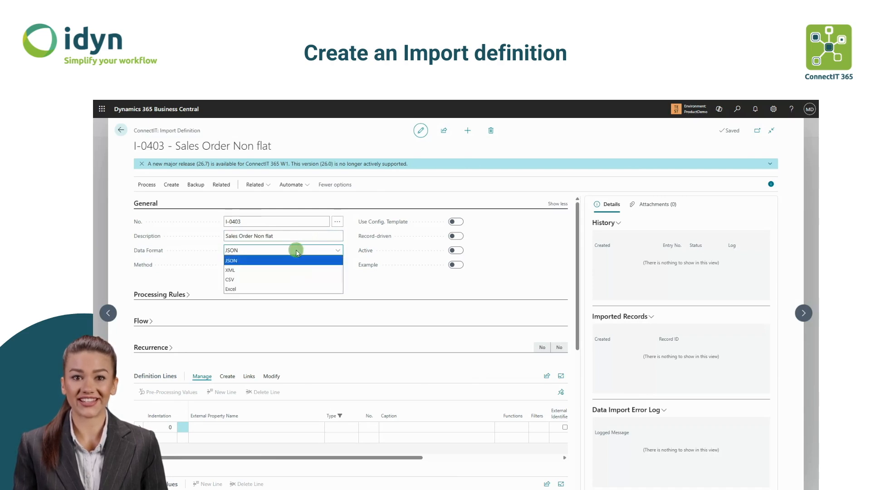
pyautogui.click(268, 279)
pyautogui.click(455, 250)
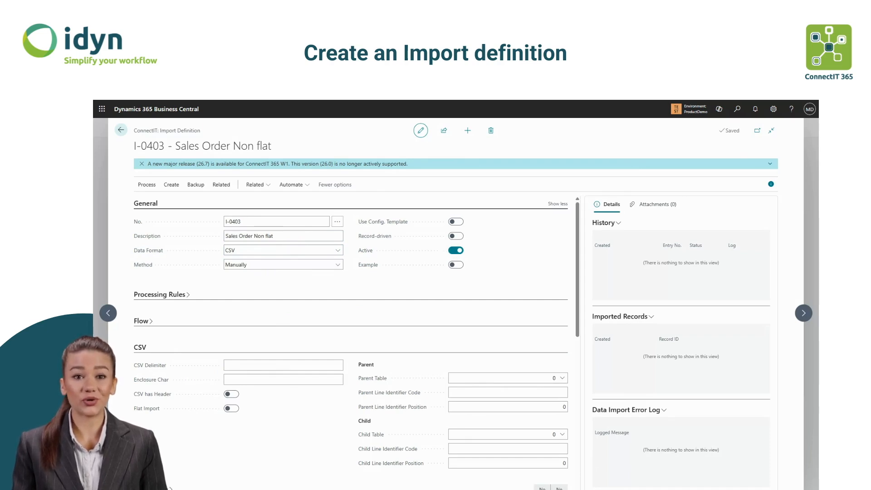
# - Check the NotFlatOrder sample file and set the CSV delimiter to a comma
pyautogui.moveTo(94, 259); pyautogui.dragTo(731, 227)
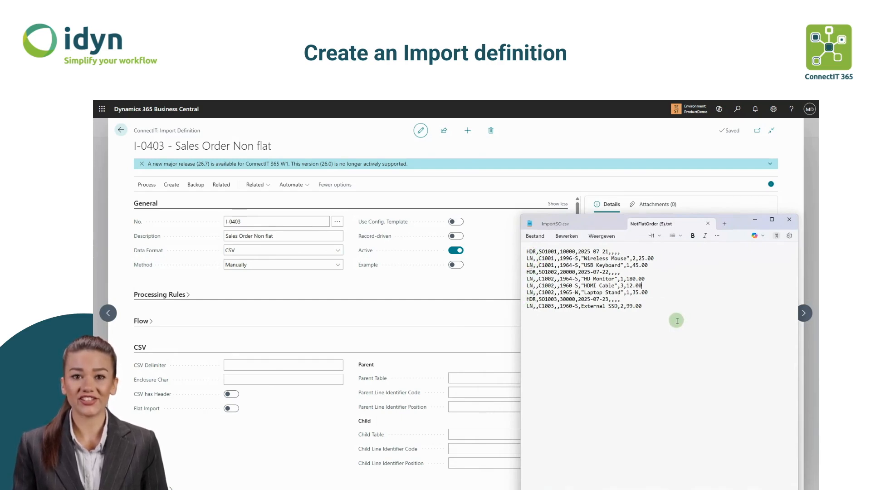
pyautogui.click(754, 219)
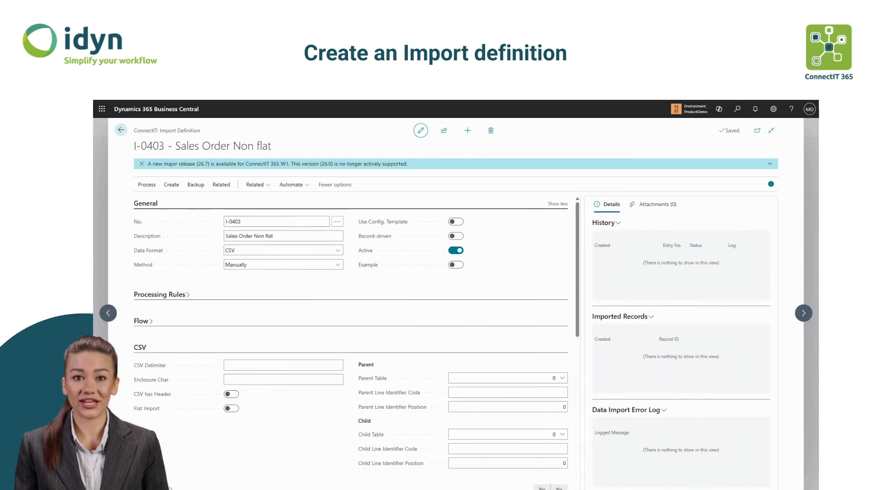
pyautogui.click(278, 365)
pyautogui.write(';')
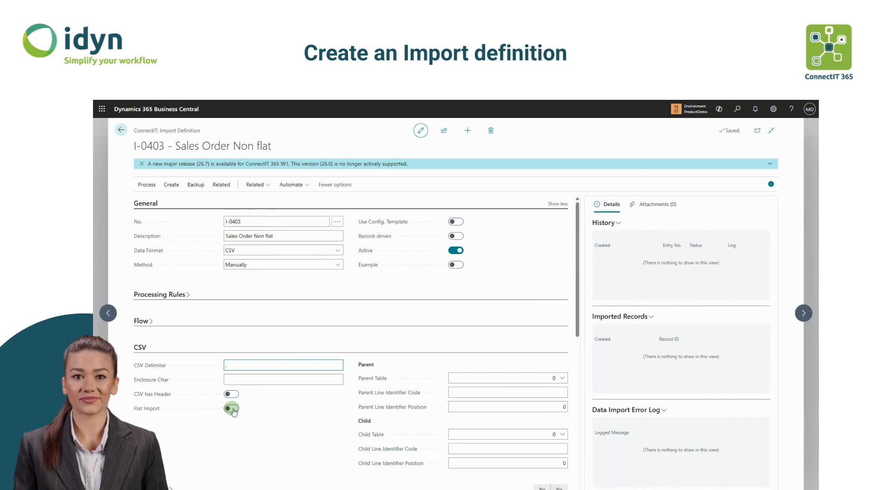
# - Set the parent table to 36 Sales Header with line identifier code HDR at identifier position 1
pyautogui.click(515, 377)
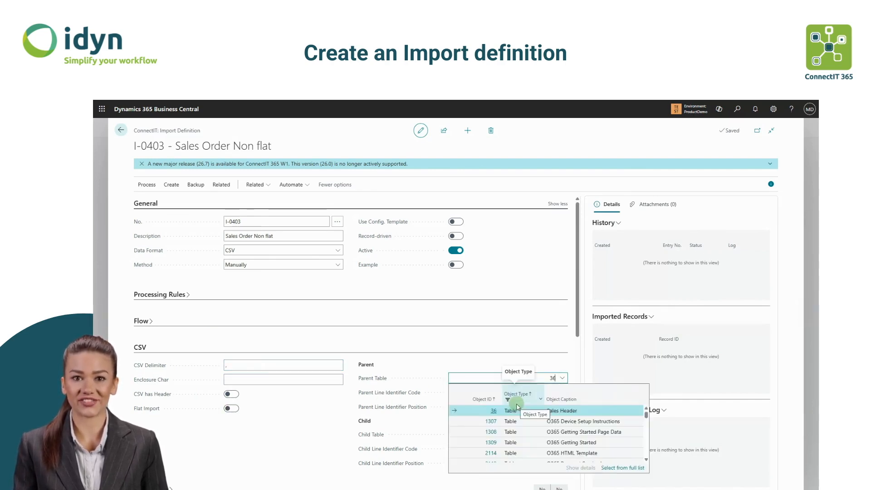
pyautogui.click(543, 409)
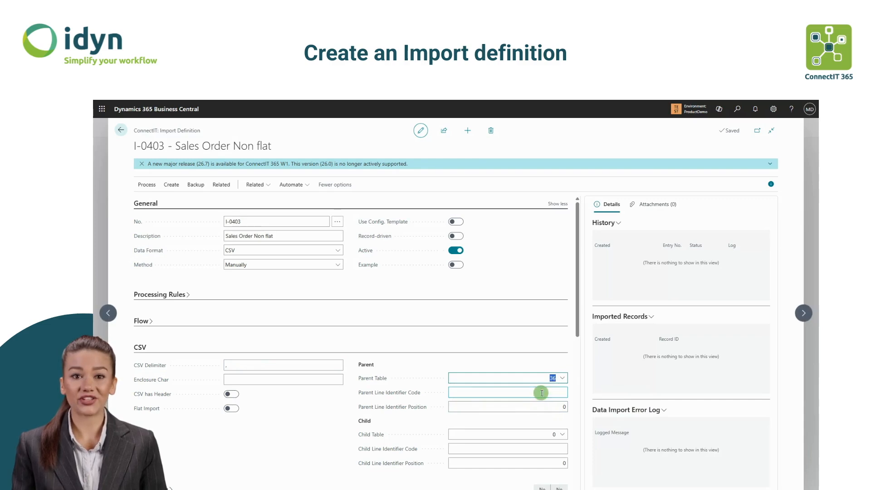
pyautogui.click(541, 393)
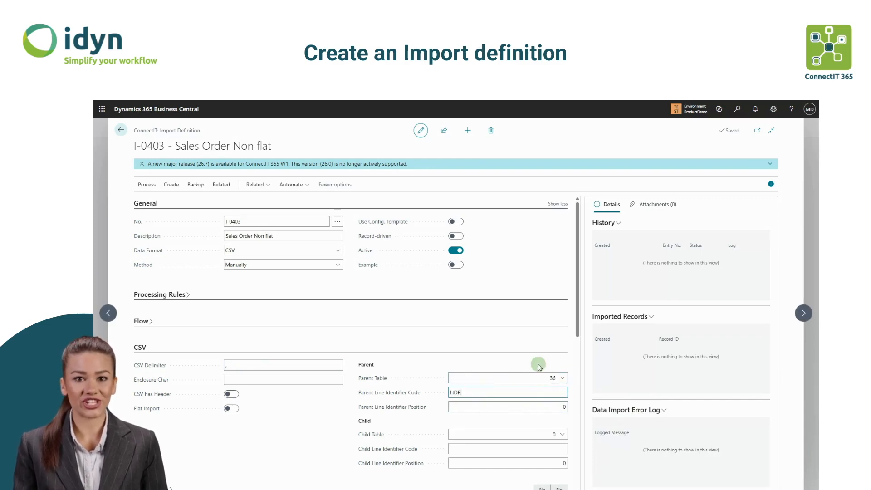
pyautogui.click(561, 408)
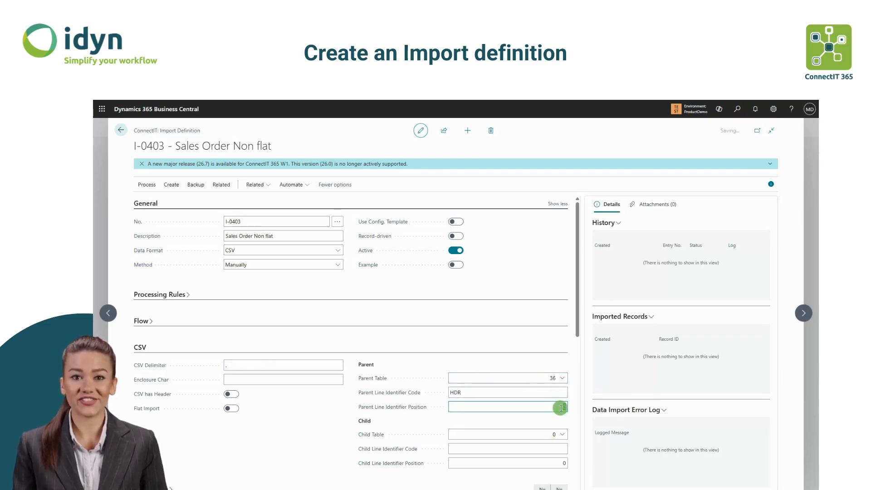
pyautogui.write('1')
# - Set the child table to 37 Sales Line with line identifier code LN at identifier position 1
pyautogui.click(552, 434)
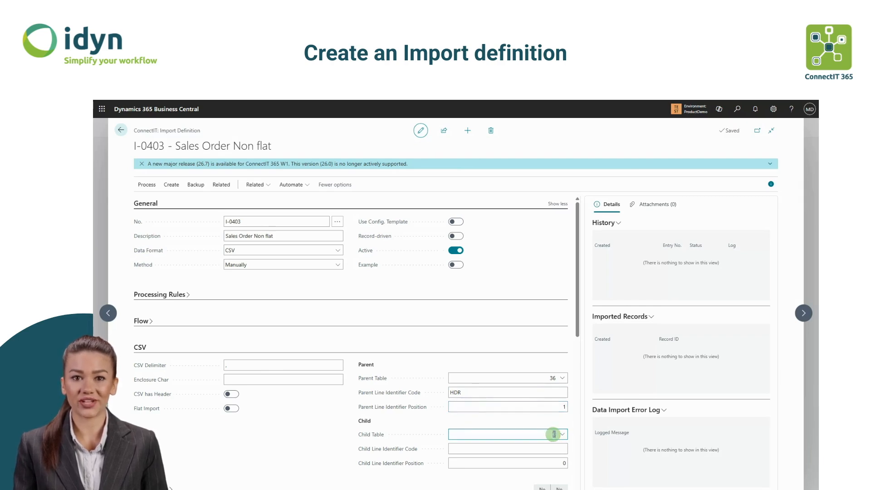
pyautogui.write('37')
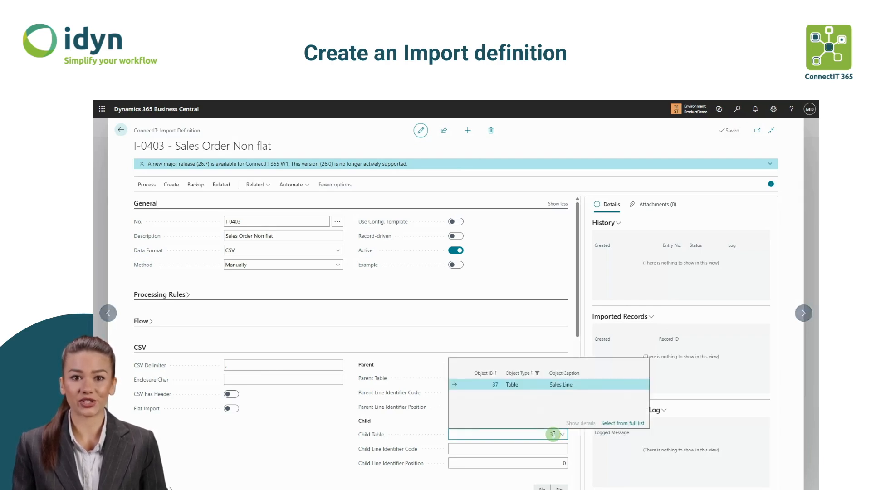
pyautogui.click(540, 386)
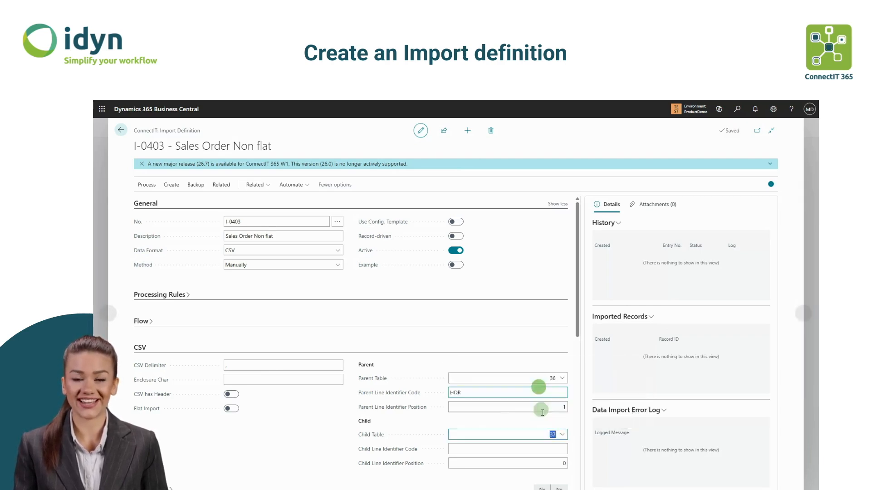
pyautogui.click(536, 449)
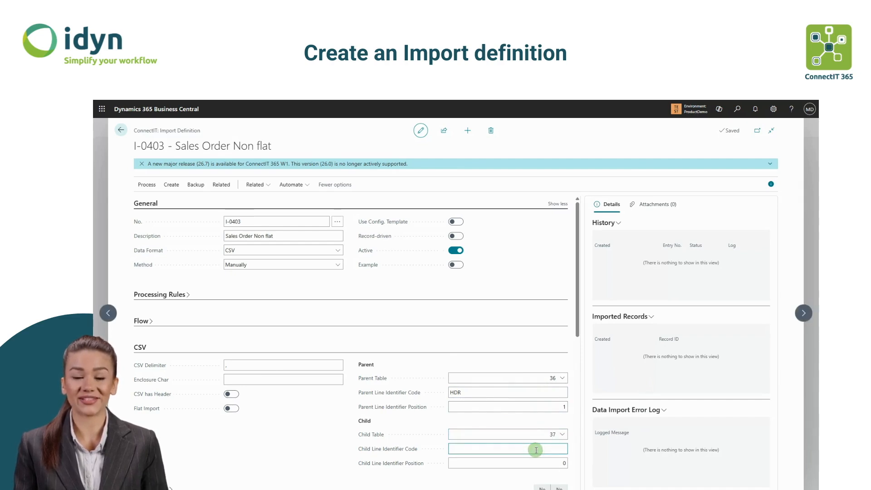
pyautogui.click(540, 461)
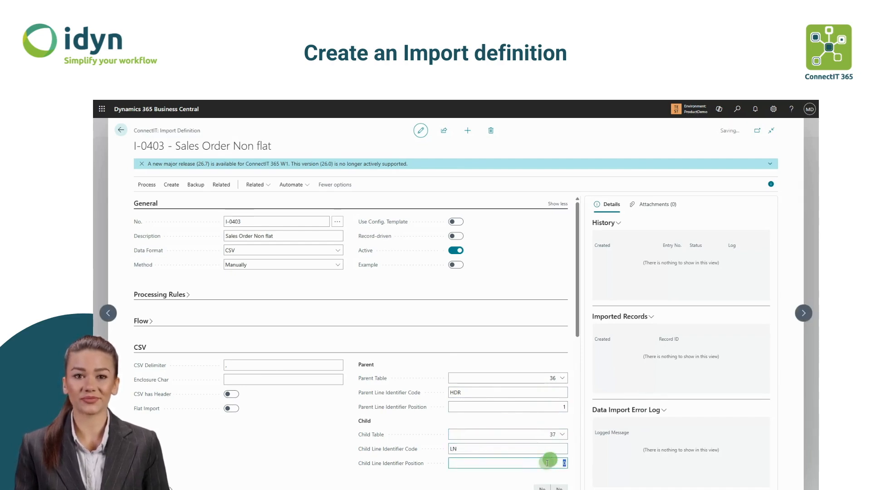
pyautogui.write('1')
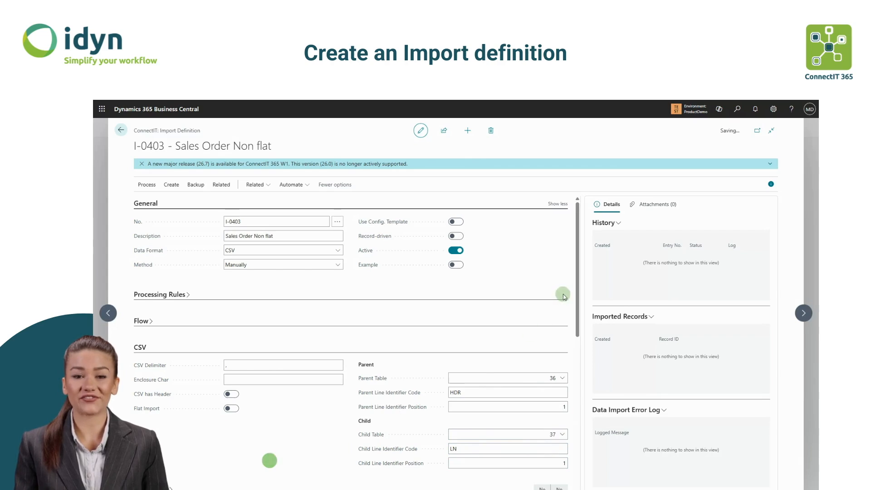
# - Add a definition line for table 36 Sales Header
pyautogui.moveTo(576, 286); pyautogui.dragTo(586, 360)
pyautogui.click(162, 339)
pyautogui.click(168, 396)
pyautogui.click(170, 394)
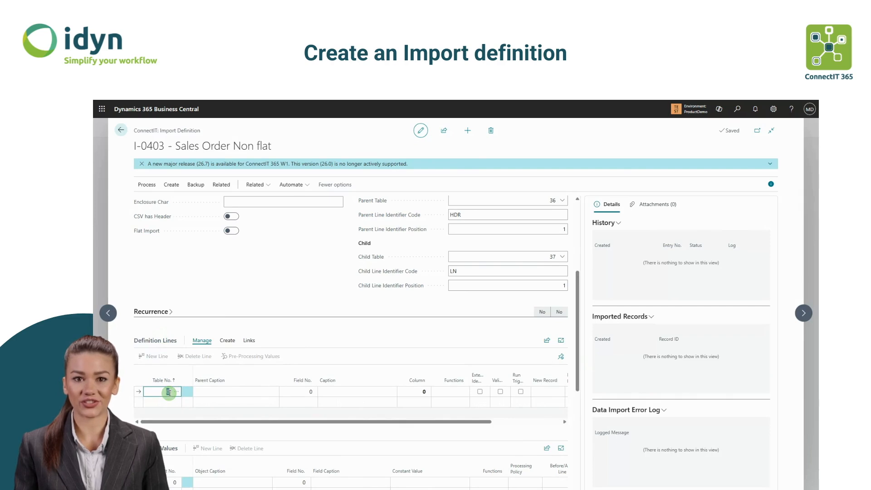
pyautogui.press('Tab')
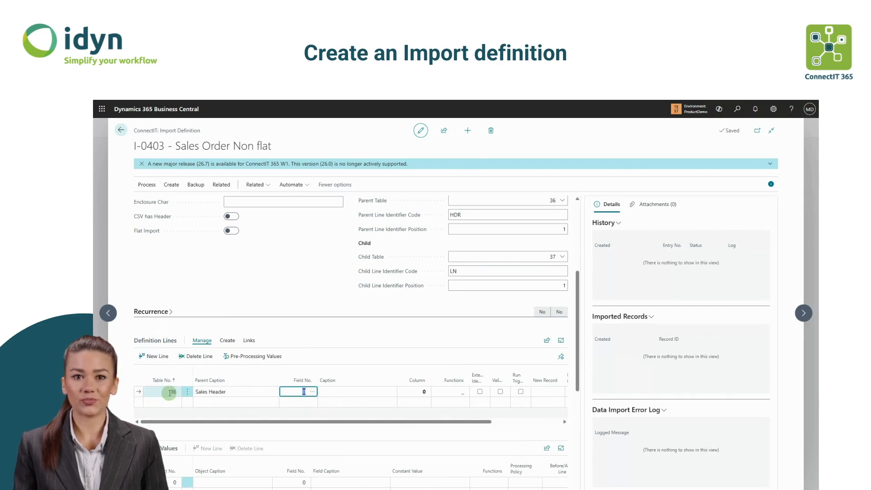
# - Set the definition line's field to 100 External Document No. via the fields list search
pyautogui.click(312, 392)
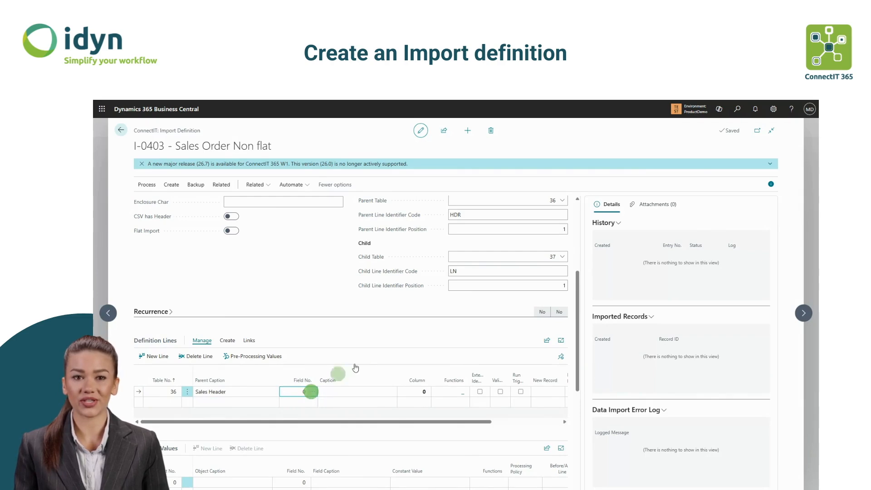
pyautogui.click(357, 196)
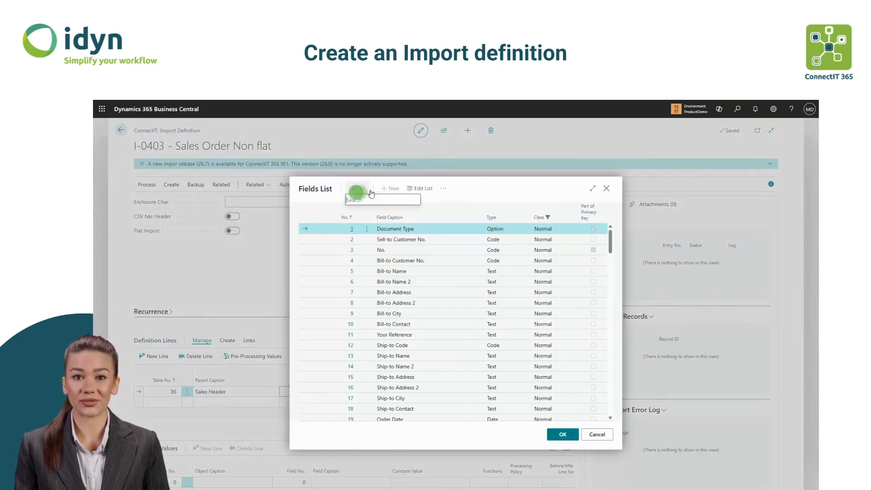
pyautogui.write('exter')
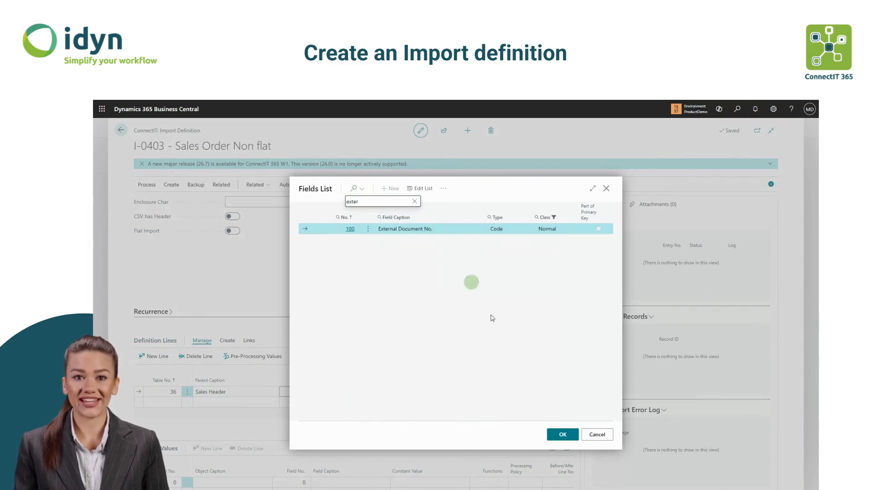
pyautogui.click(559, 434)
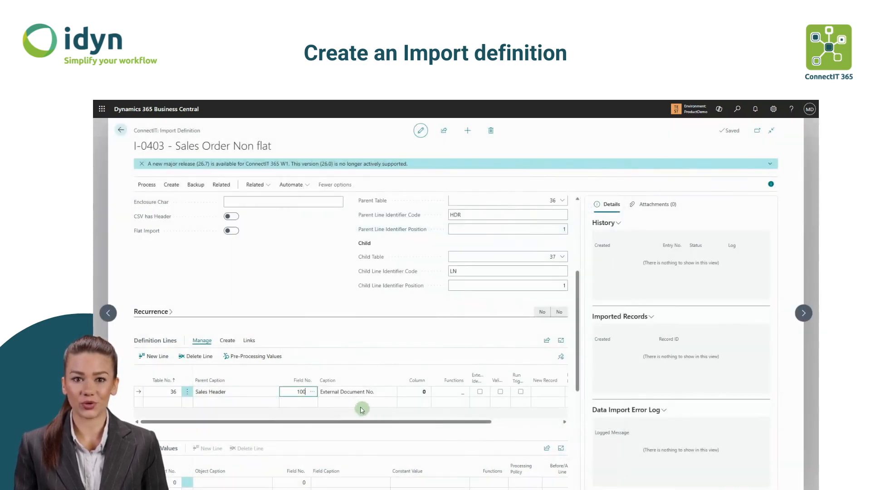
pyautogui.click(332, 391)
# - Set the External Document No. line's column to 2
pyautogui.click(423, 393)
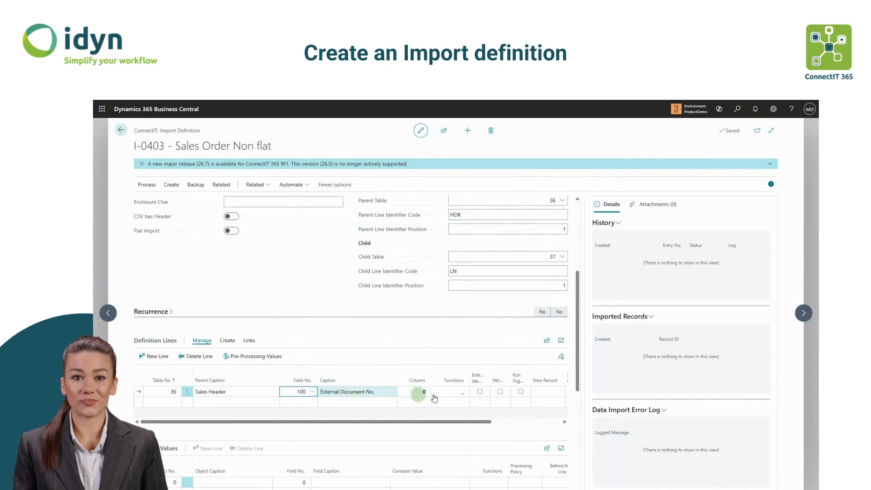
pyautogui.click(425, 393)
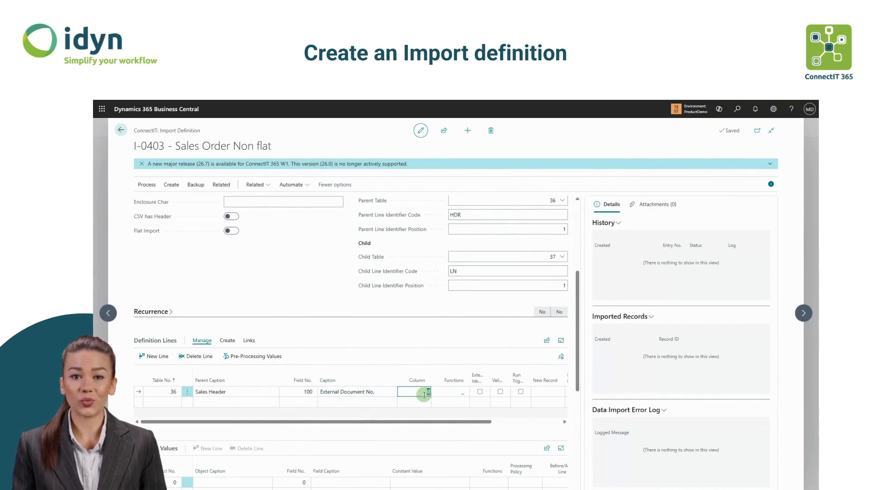
pyautogui.click(414, 336)
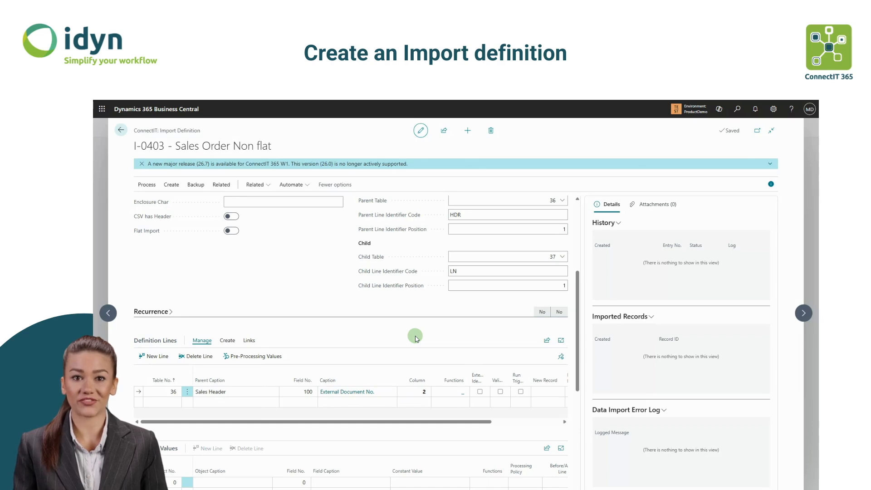
# - Mark the External Document No. line as external identifier, with New Record set to Create and Record Exists set to Update
pyautogui.click(480, 392)
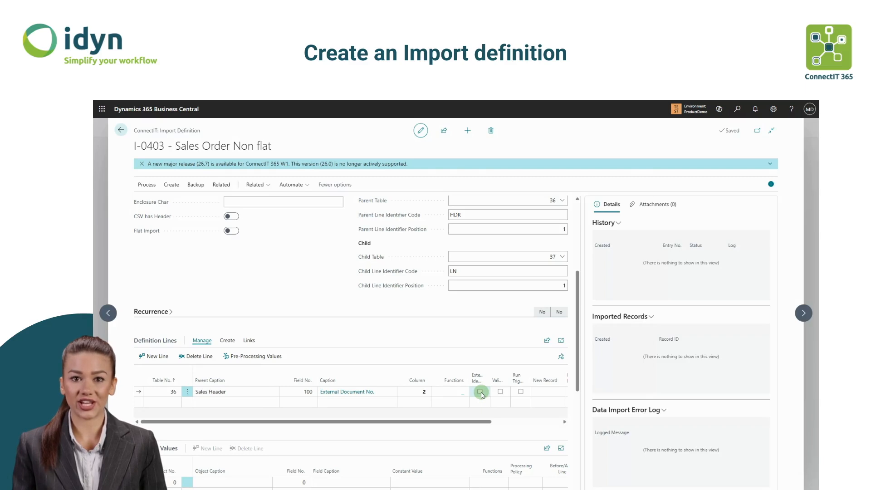
pyautogui.moveTo(472, 421); pyautogui.dragTo(534, 427)
pyautogui.click(467, 393)
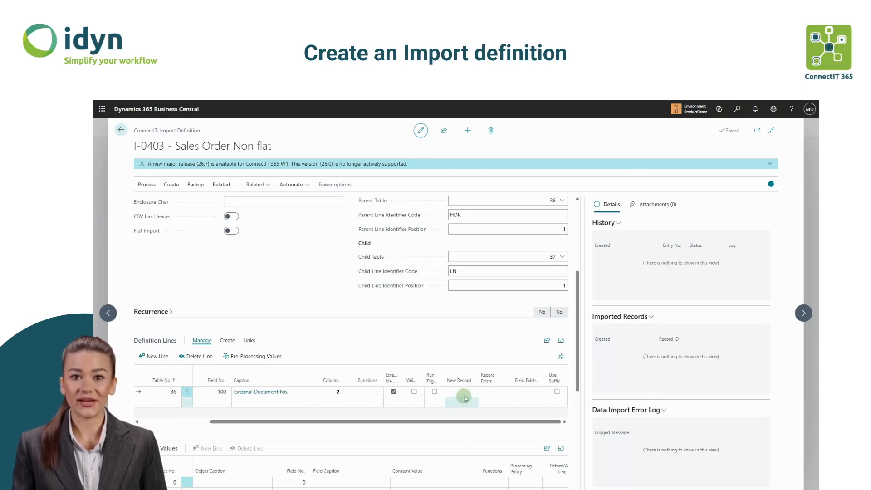
pyautogui.click(468, 393)
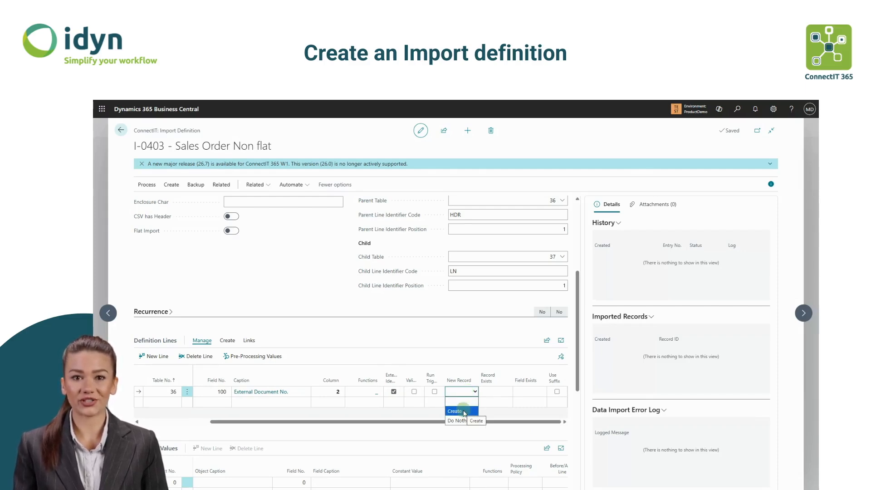
pyautogui.click(463, 412)
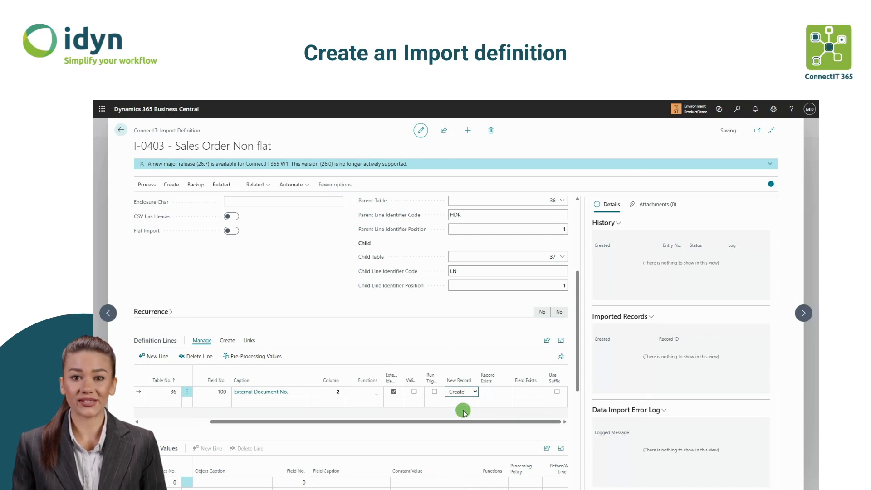
pyautogui.click(508, 394)
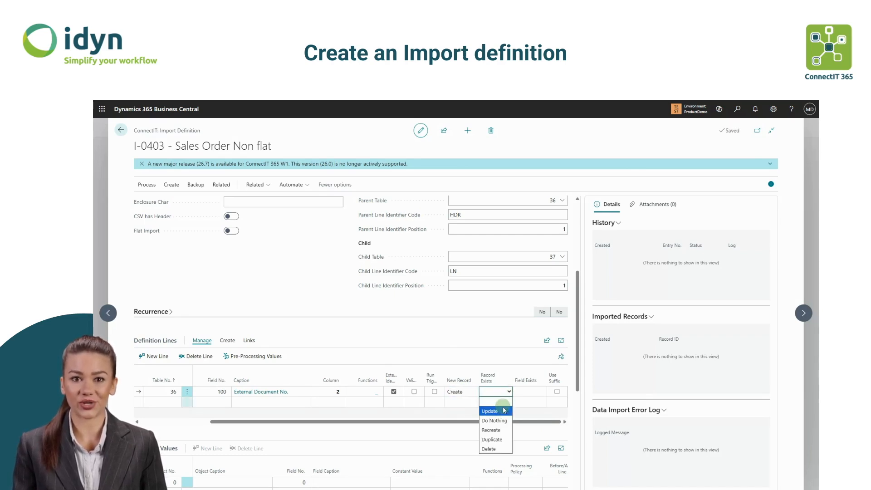
pyautogui.click(504, 412)
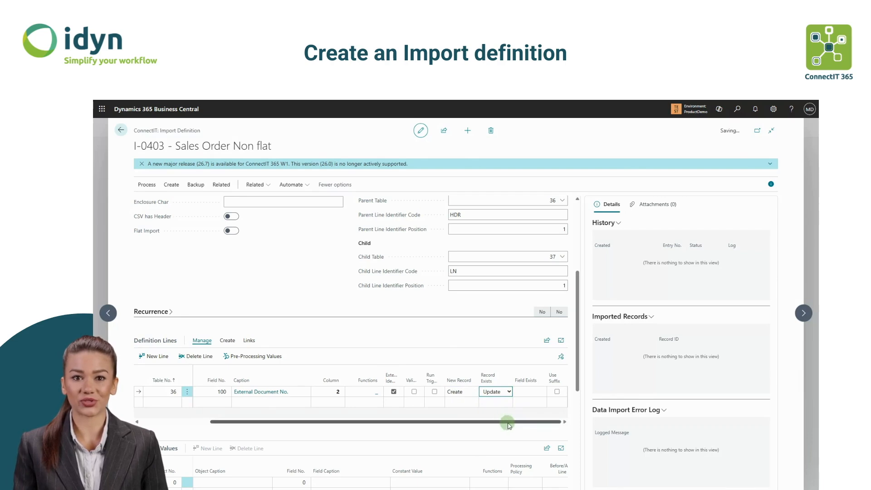
# - Add a Sales Header definition line for field 2 Sell-to Customer No. mapped to column 3
pyautogui.moveTo(512, 424); pyautogui.dragTo(360, 423)
pyautogui.click(170, 404)
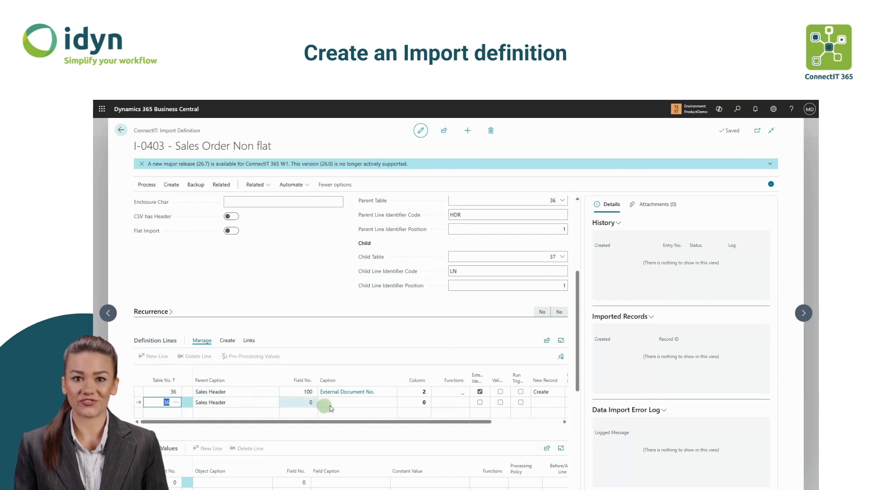
pyautogui.click(310, 407)
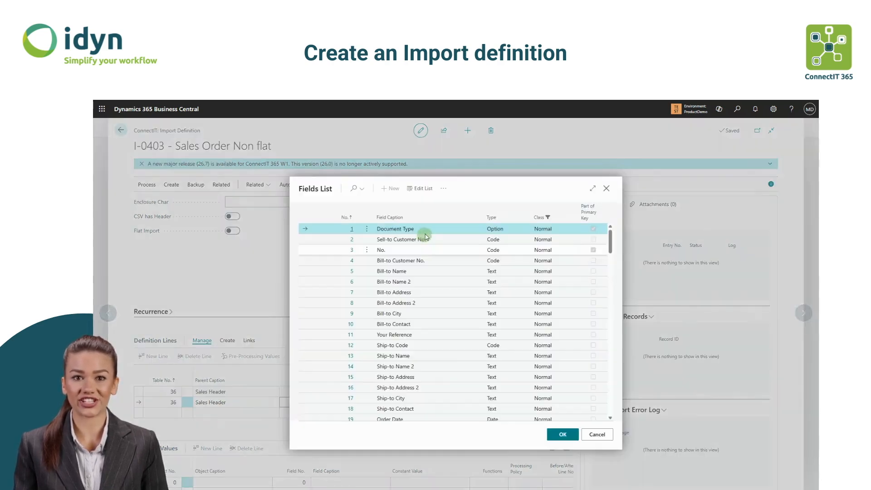
pyautogui.click(425, 237)
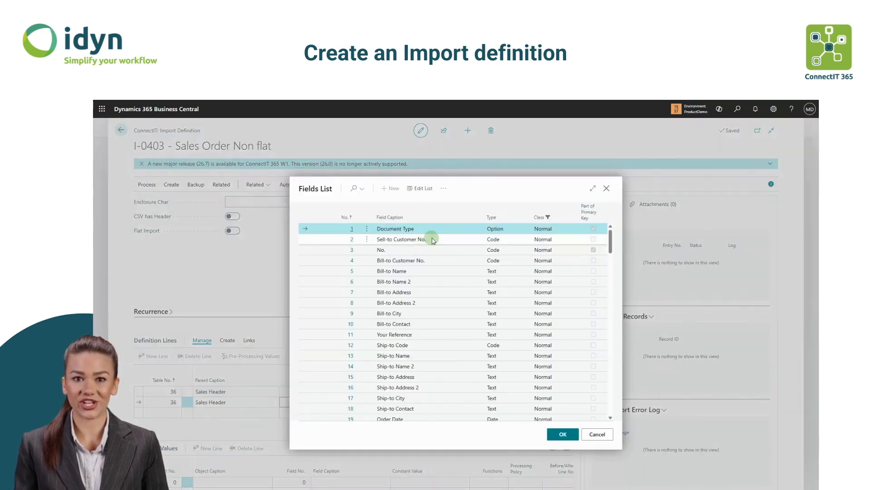
pyautogui.click(563, 434)
pyautogui.click(421, 403)
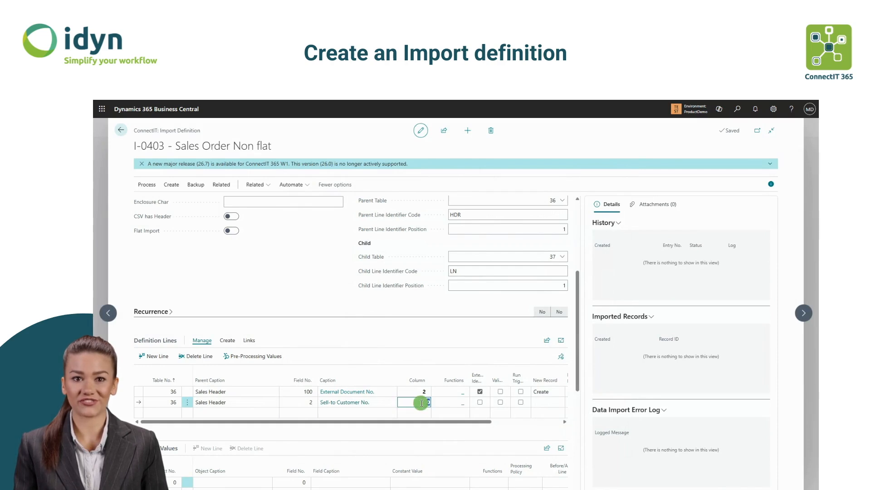
pyautogui.write('3')
# - Enable Validate on the Sell-to Customer No. line and set its New Record to Create and Record Exists to Update
pyautogui.click(500, 403)
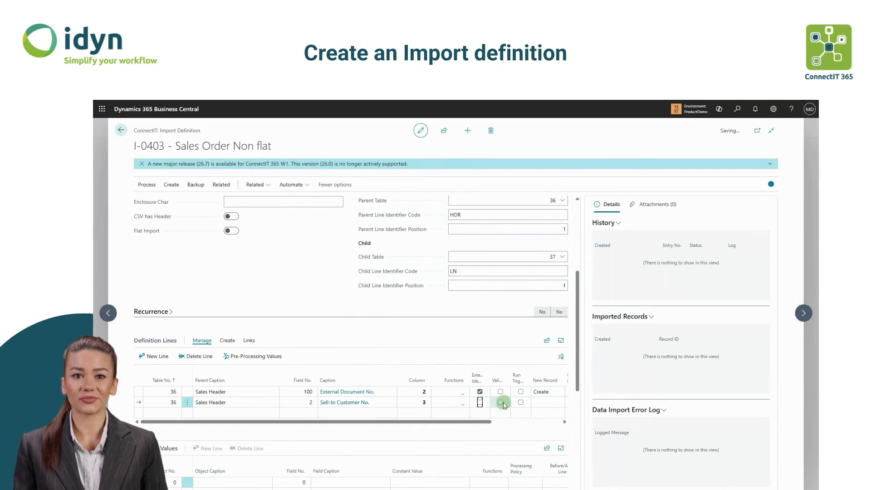
pyautogui.click(459, 416)
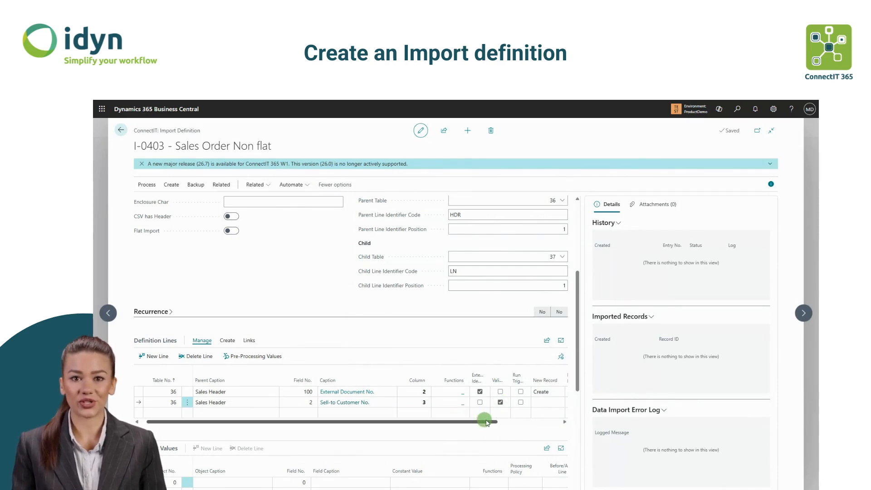
pyautogui.click(549, 403)
pyautogui.click(544, 415)
pyautogui.moveTo(491, 423); pyautogui.dragTo(533, 424)
pyautogui.click(496, 402)
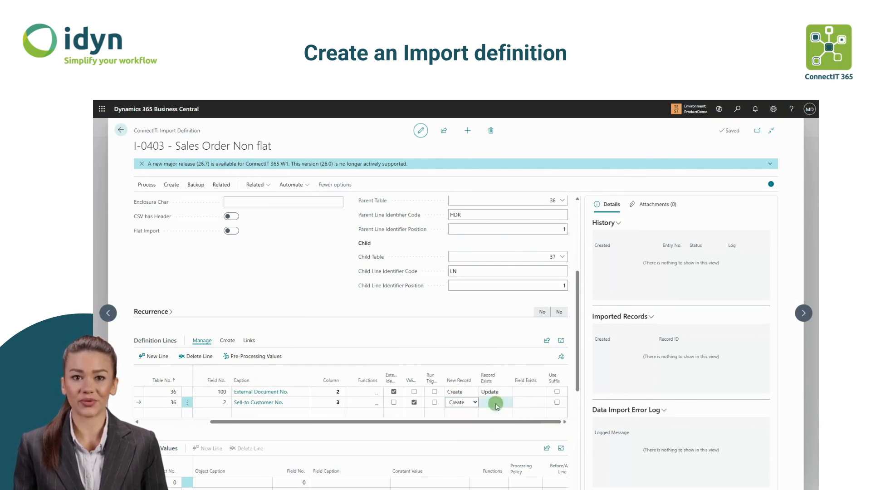
pyautogui.click(497, 403)
pyautogui.click(490, 424)
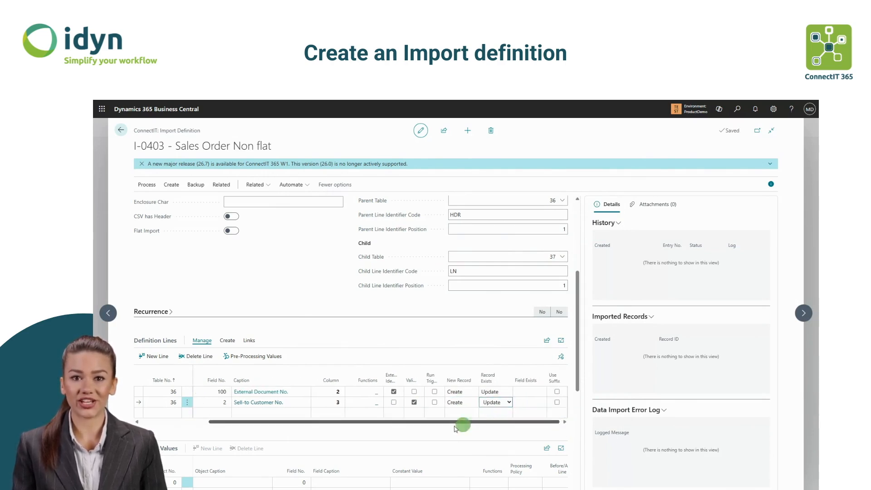
# - Add a Sales Header definition line for field 20 Posting Date mapped to column 4
pyautogui.moveTo(490, 424); pyautogui.dragTo(289, 435)
pyautogui.click(159, 403)
pyautogui.click(204, 412)
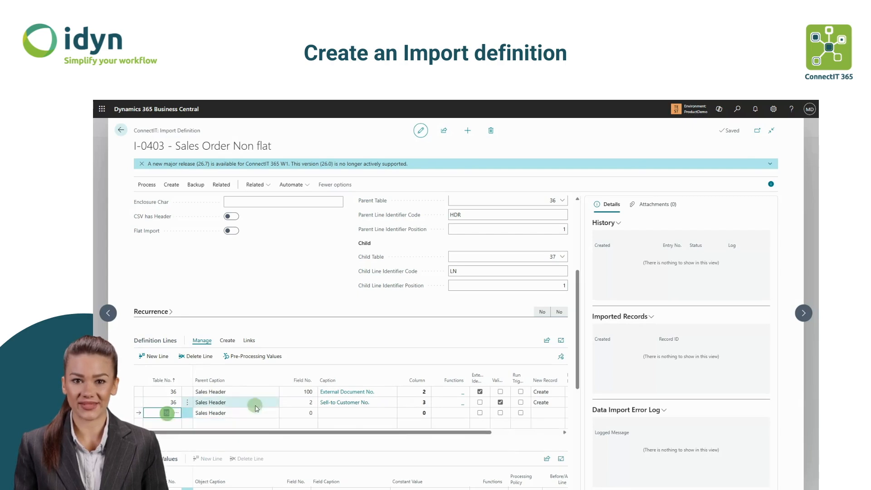
pyautogui.click(317, 414)
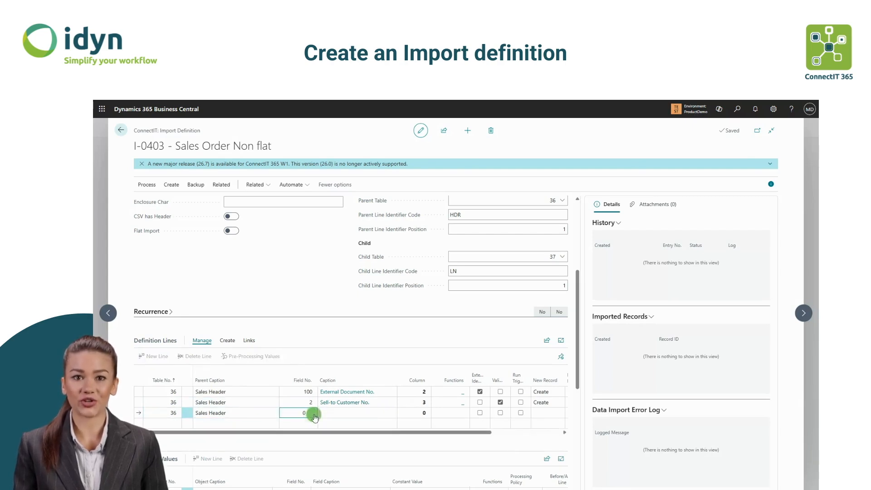
pyautogui.click(312, 412)
pyautogui.click(353, 188)
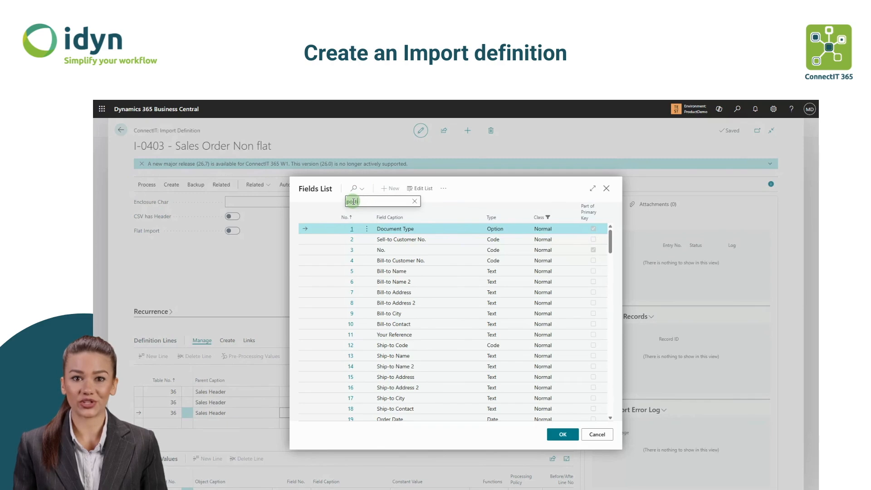
pyautogui.click(561, 435)
pyautogui.click(421, 414)
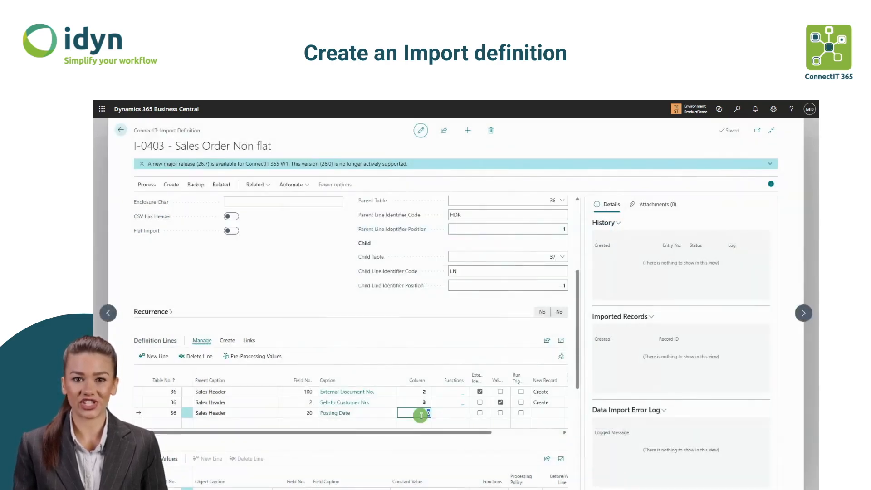
pyautogui.write('4')
# - Add a table 37 Sales Line definition line for field 6 No. mapped to column 5
pyautogui.click(501, 330)
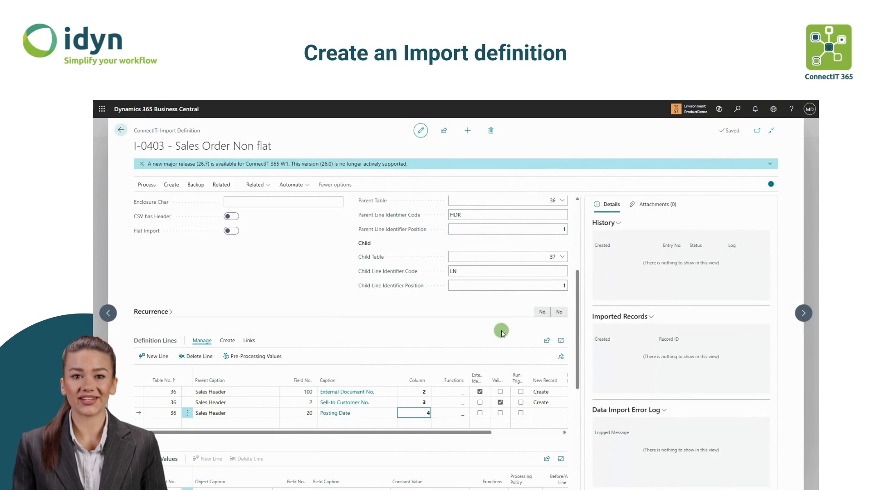
pyautogui.click(165, 422)
pyautogui.write('37')
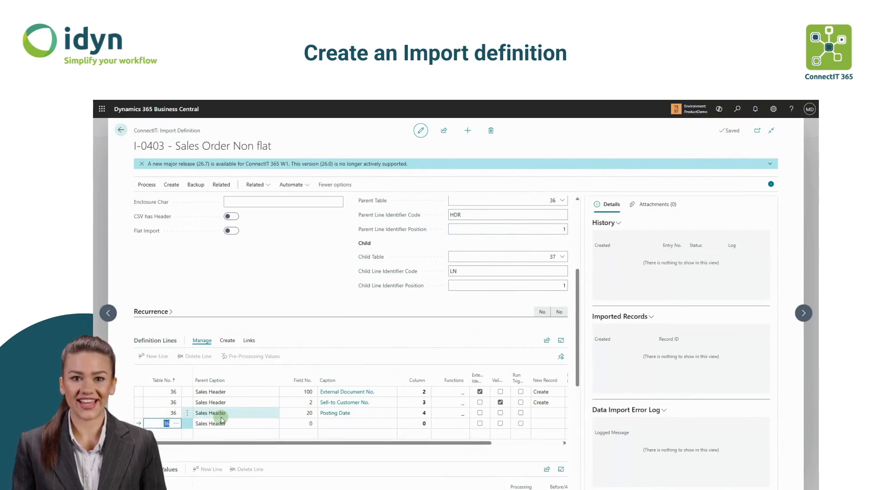
pyautogui.click(300, 423)
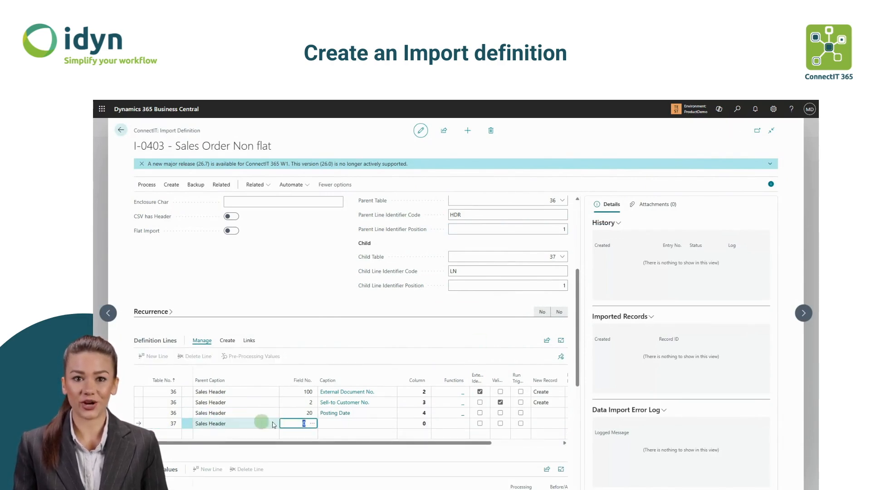
pyautogui.click(311, 424)
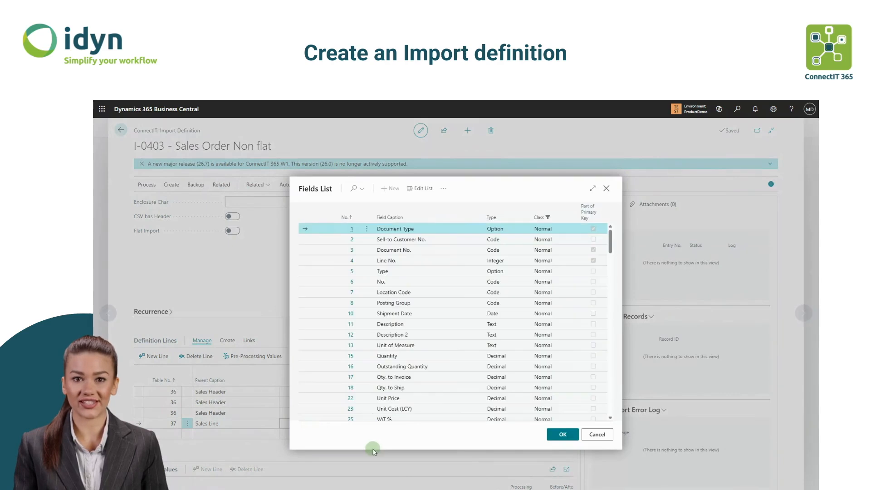
pyautogui.click(397, 281)
pyautogui.click(562, 434)
pyautogui.click(422, 424)
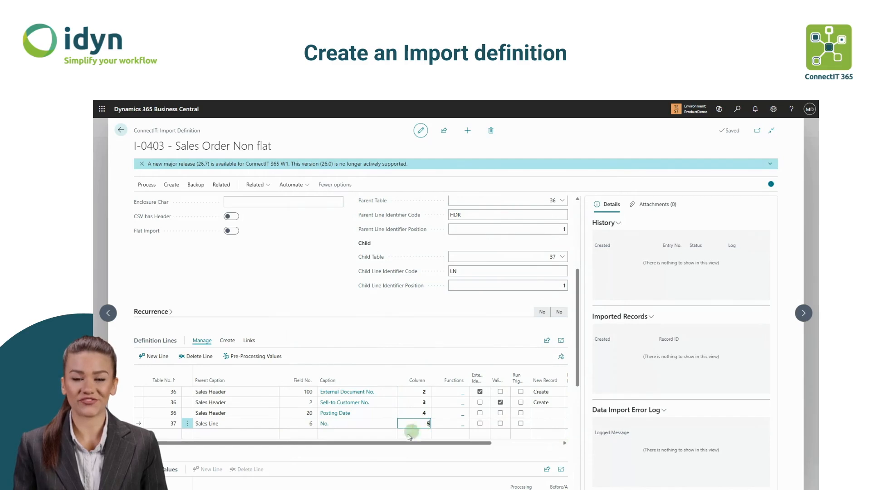
pyautogui.click(403, 339)
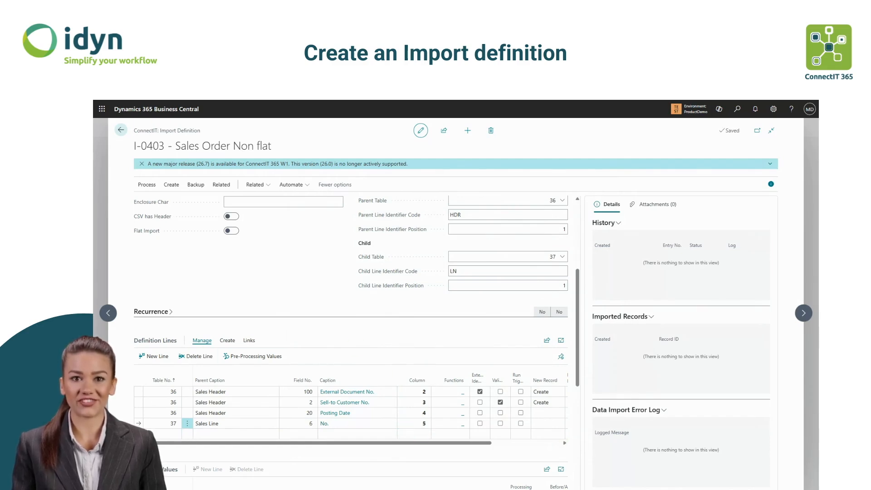
# - Examine the line records' columns in the NotFlatOrder CSV file beside the definition
pyautogui.moveTo(355, 299); pyautogui.dragTo(689, 281)
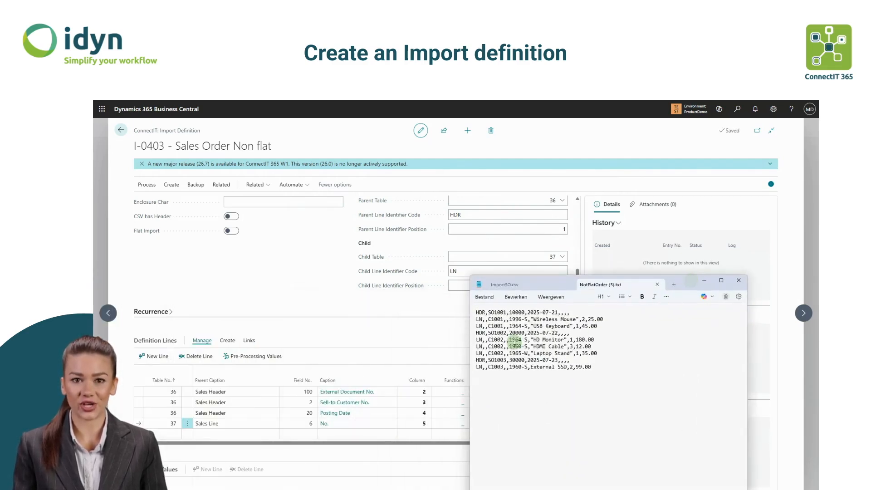
pyautogui.moveTo(527, 326); pyautogui.dragTo(508, 326)
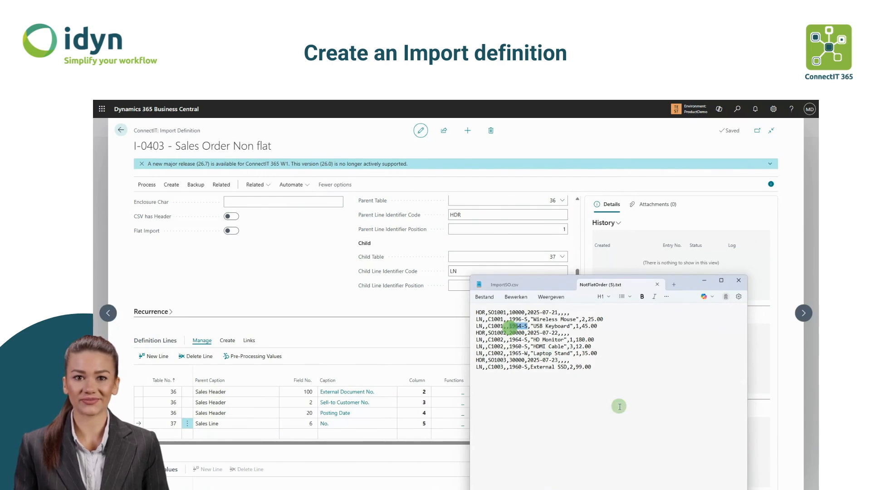
pyautogui.moveTo(570, 326); pyautogui.dragTo(531, 326)
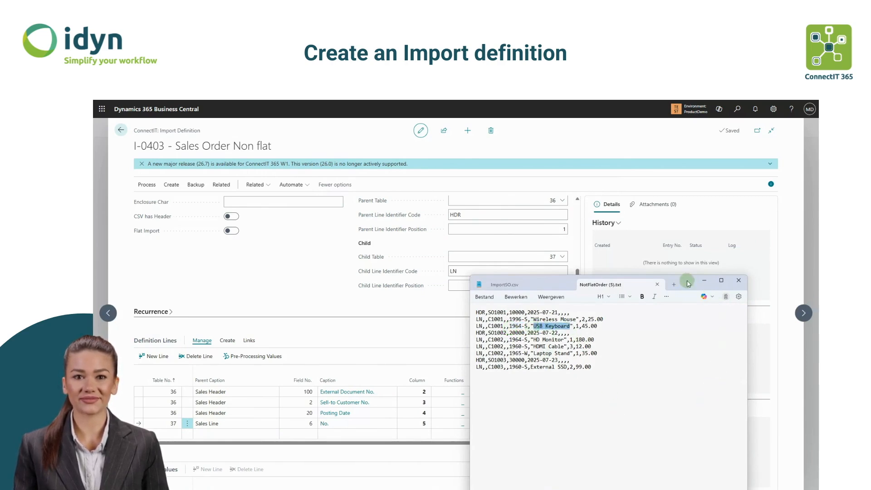
pyautogui.moveTo(687, 280); pyautogui.dragTo(539, 339)
pyautogui.click(577, 334)
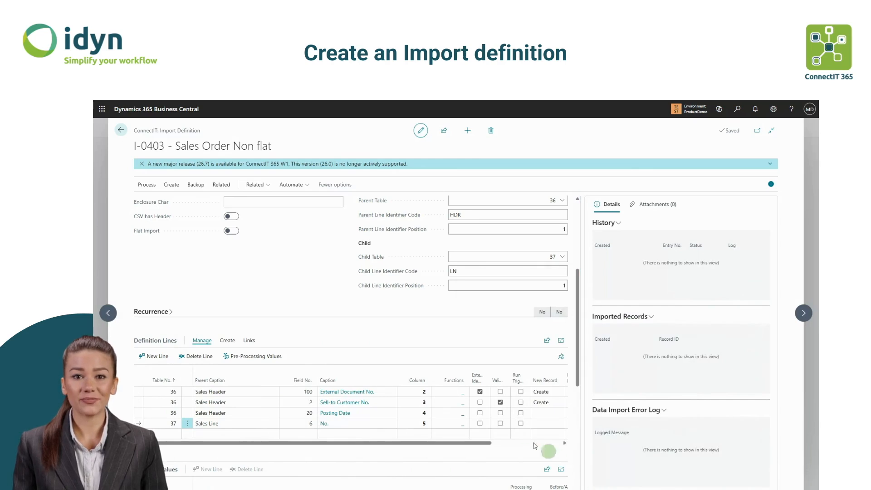
# - Enable Validate on the No. line and add a Sales Line definition line for field 15 Quantity at column 7
pyautogui.click(499, 423)
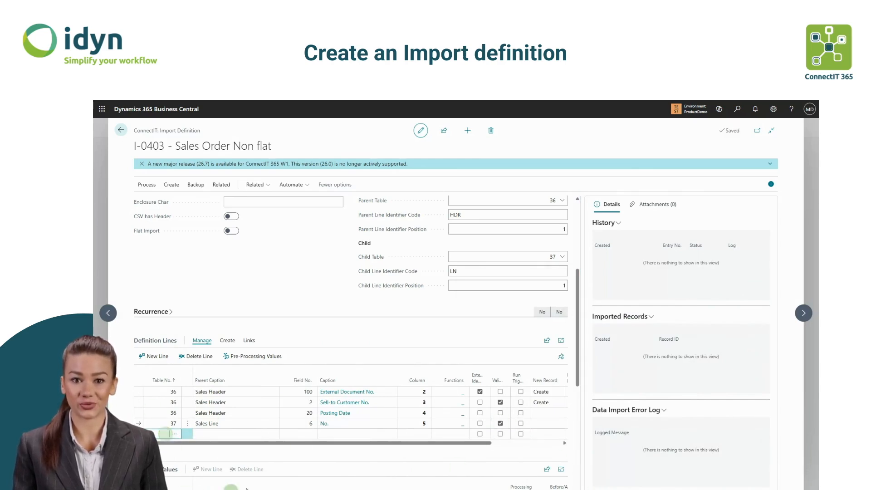
pyautogui.click(297, 436)
pyautogui.click(313, 434)
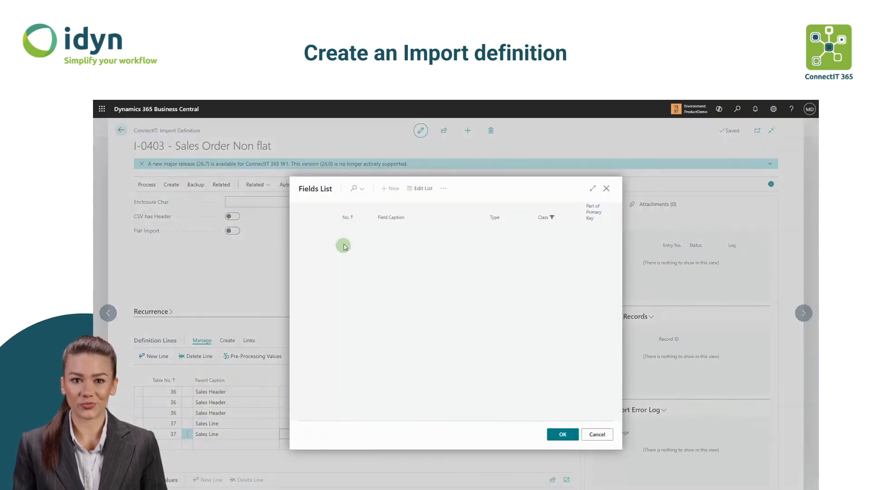
pyautogui.click(358, 194)
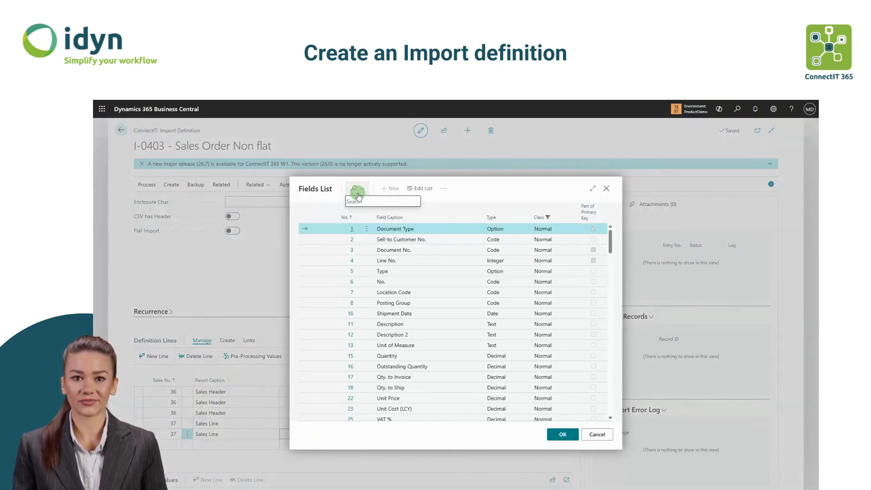
pyautogui.write('qua')
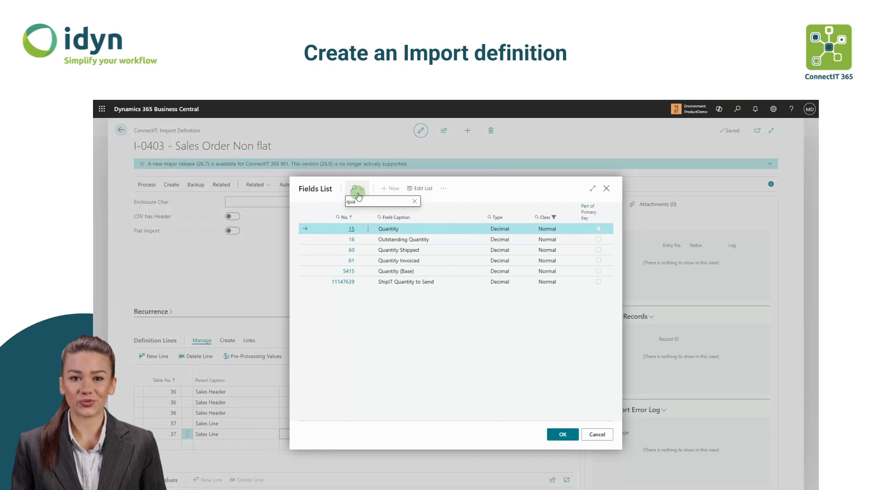
pyautogui.click(568, 434)
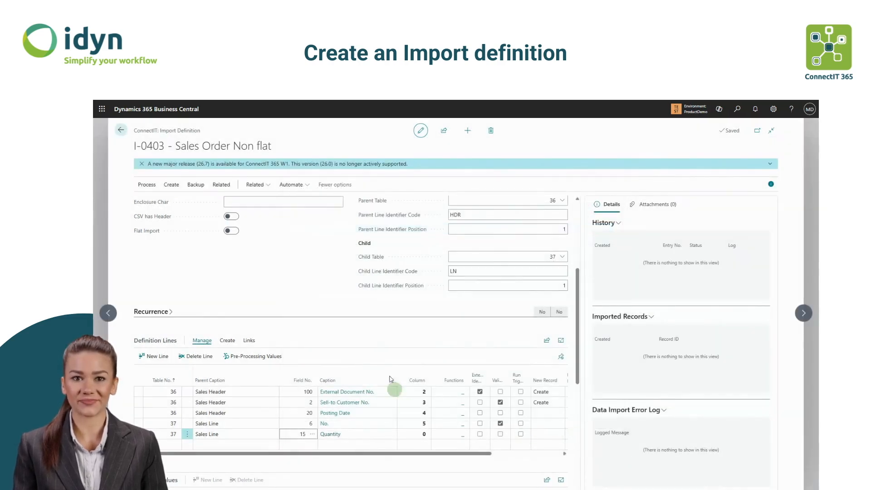
pyautogui.click(419, 435)
pyautogui.write('7')
pyautogui.click(419, 327)
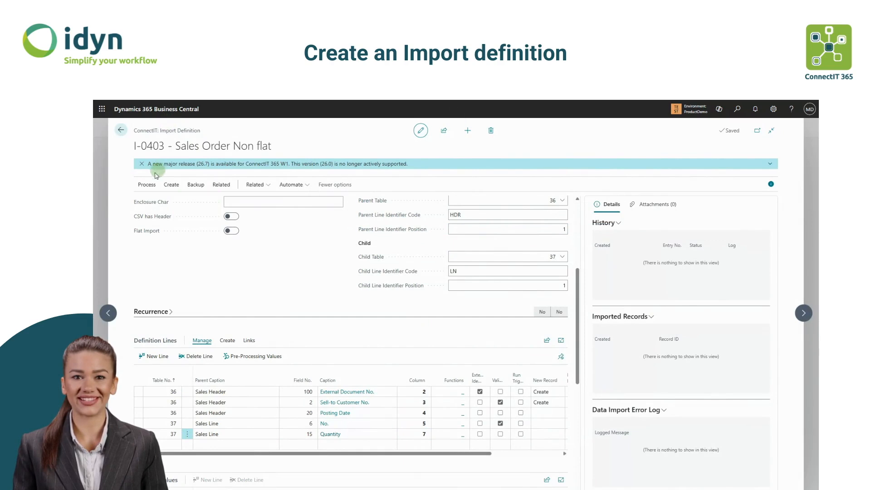
# - Create an import entry for the definition by uploading the NotFlatOrder file
pyautogui.click(147, 184)
pyautogui.click(161, 201)
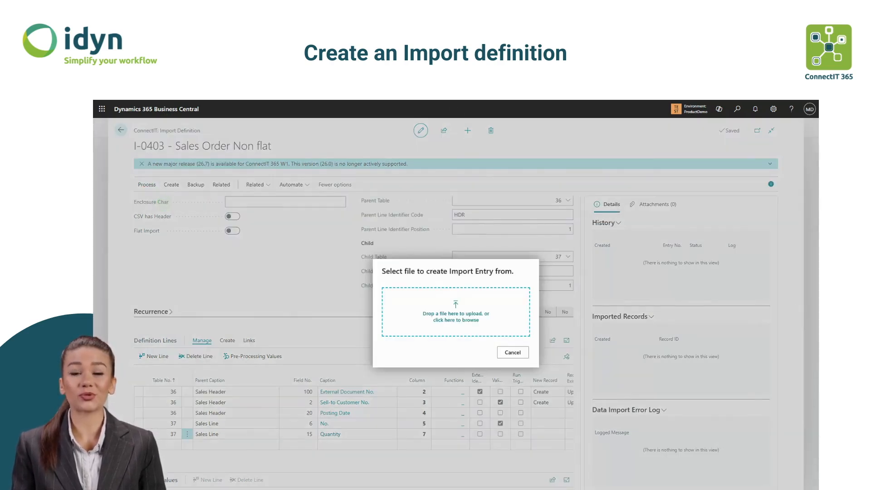
pyautogui.moveTo(424, 480); pyautogui.dragTo(479, 317)
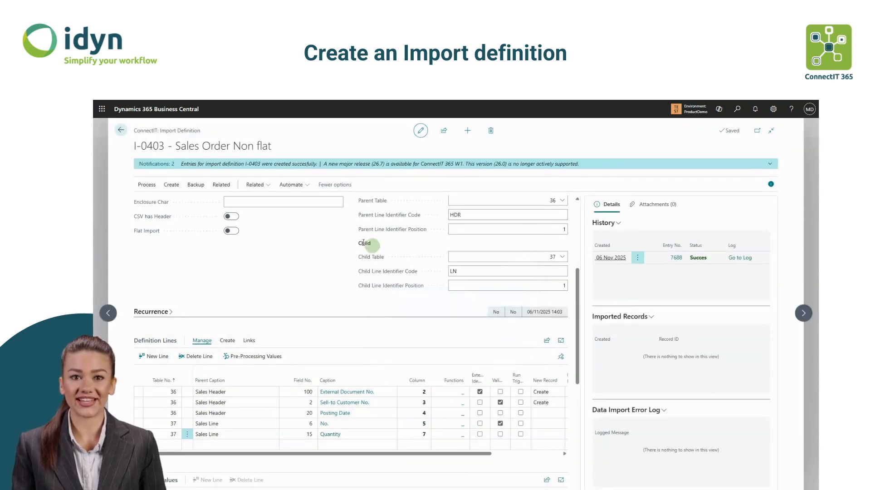
# - Open the newly created import entry from the notification and process it manually
pyautogui.click(764, 166)
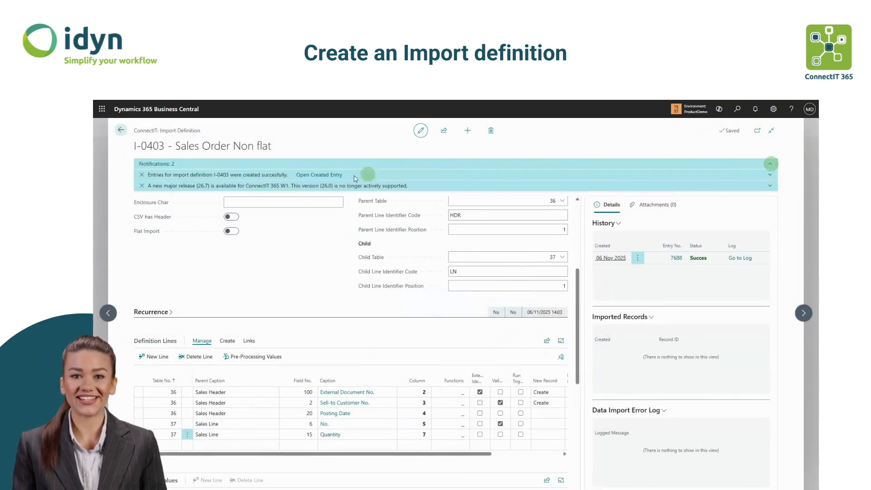
pyautogui.click(321, 176)
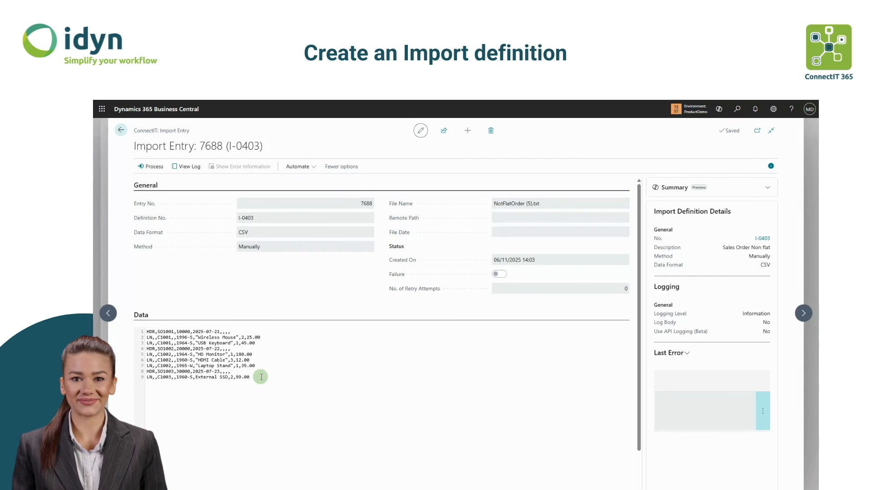
pyautogui.click(150, 168)
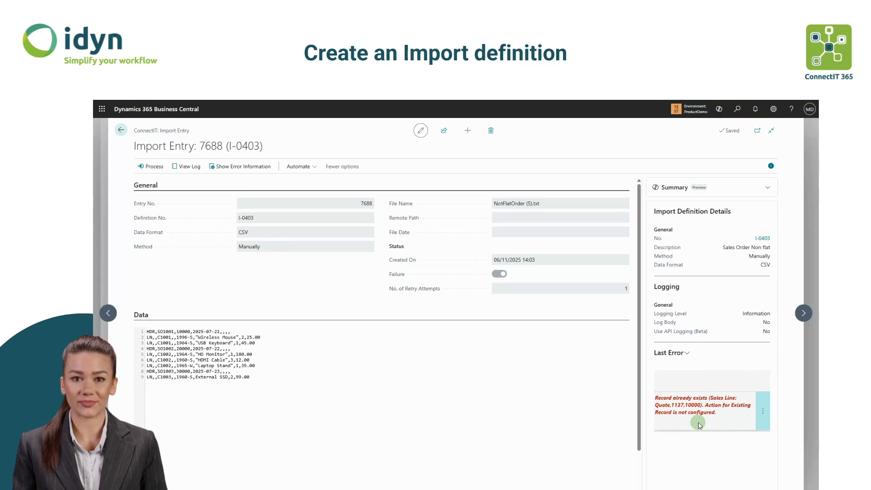
# - Examine the import entry's error information and the definition's log entry for the failed import
pyautogui.click(260, 173)
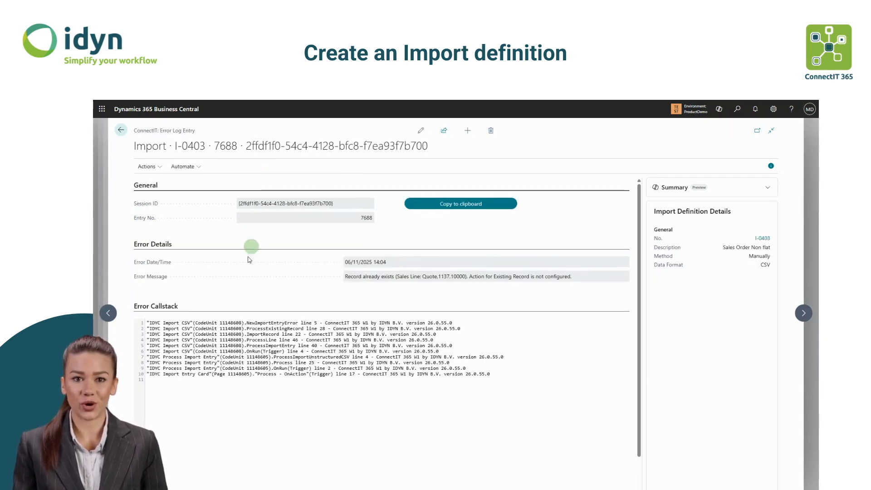
pyautogui.click(121, 130)
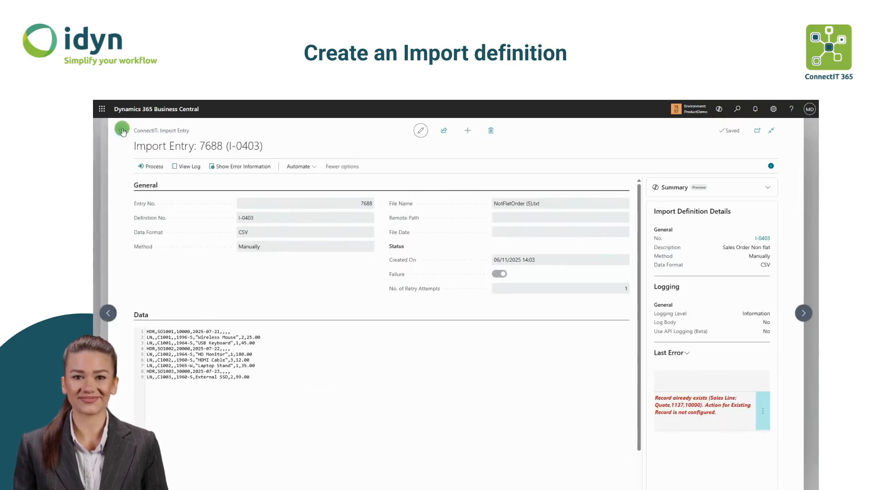
pyautogui.click(121, 130)
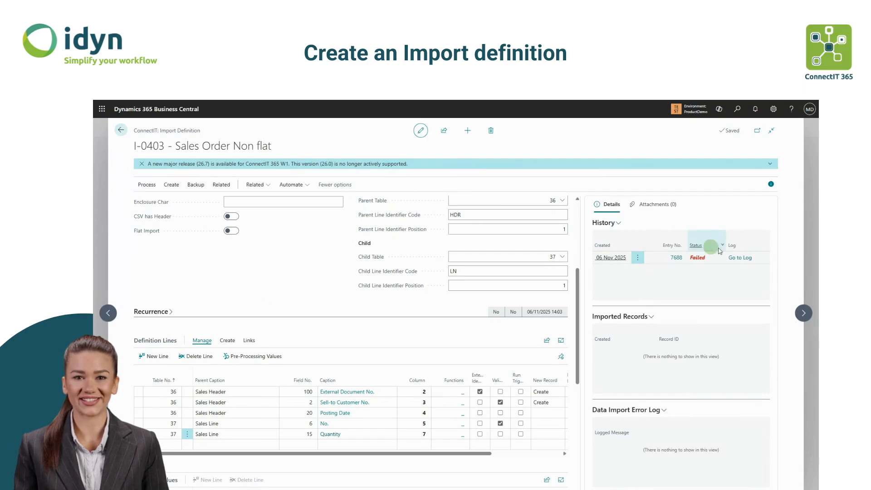
pyautogui.click(739, 258)
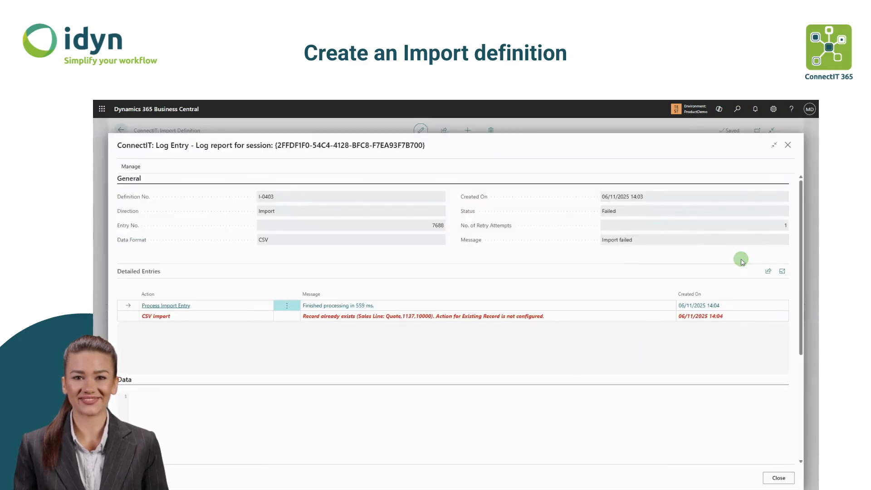
pyautogui.click(787, 145)
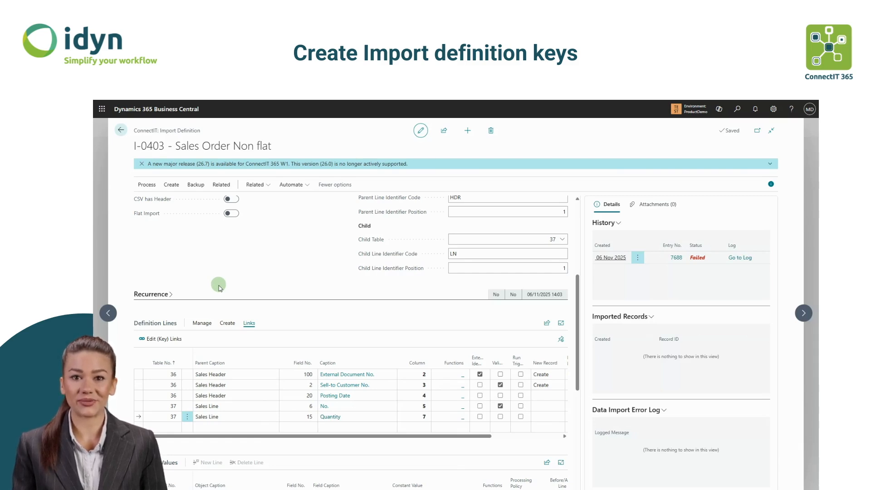
# - Add a key link from Sales Header field 1 Document Type to child table 37 Sales Line field 1 Document Type
pyautogui.click(172, 340)
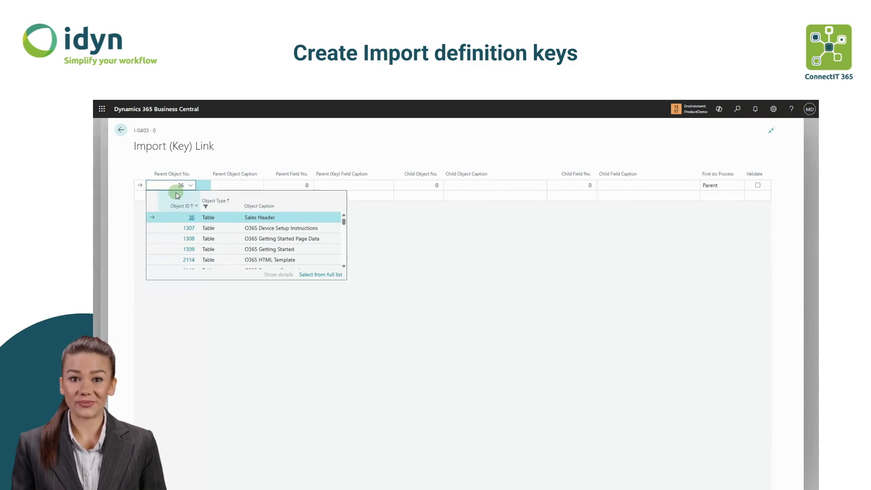
pyautogui.press('Tab')
pyautogui.click(309, 187)
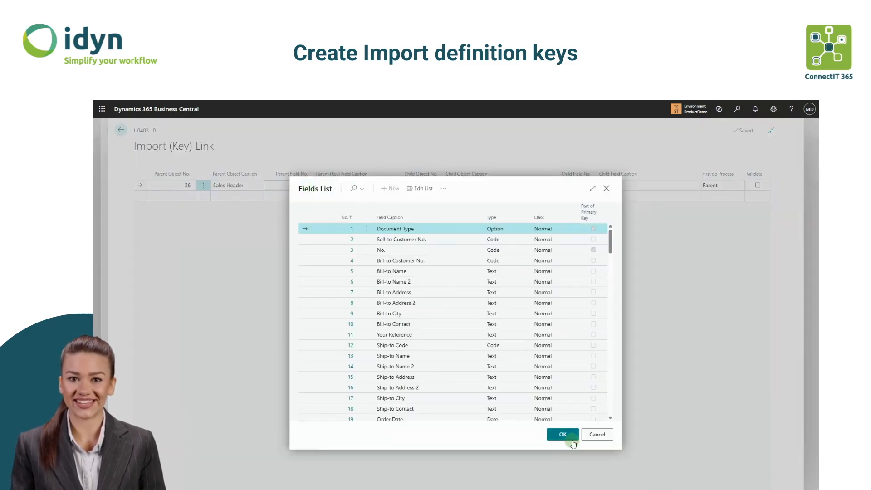
pyautogui.click(562, 433)
pyautogui.click(431, 186)
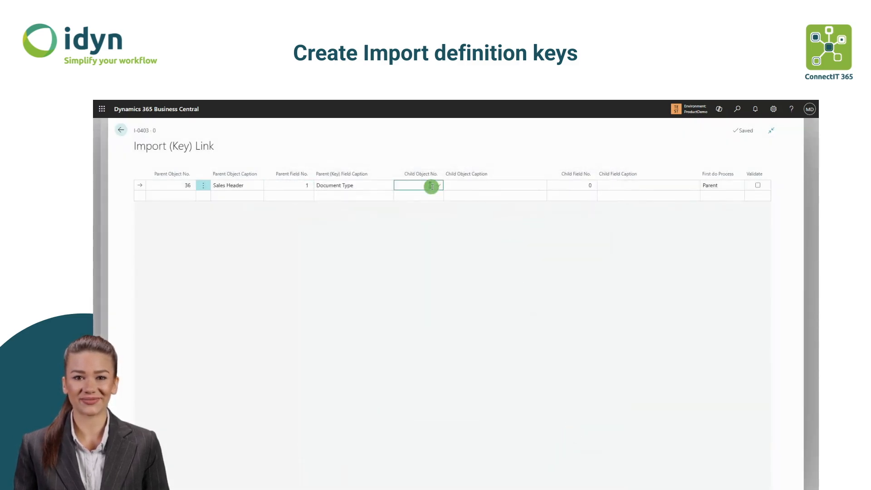
pyautogui.write('37')
pyautogui.press('Tab')
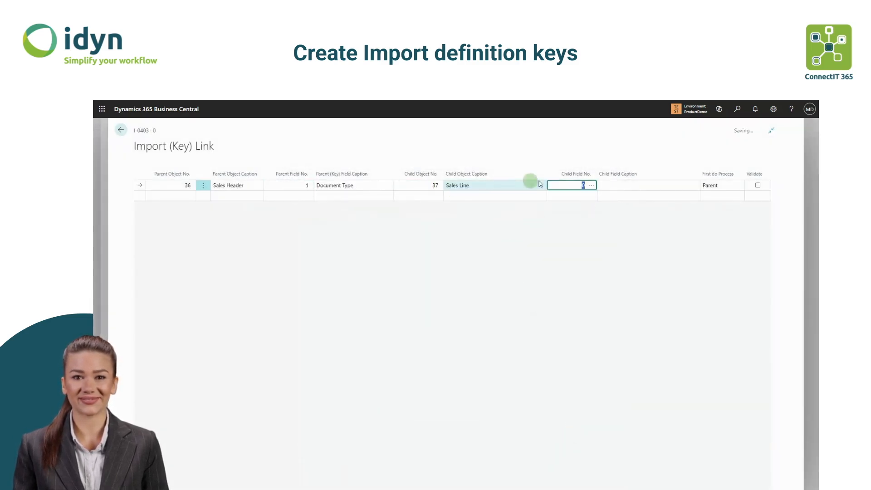
pyautogui.click(593, 184)
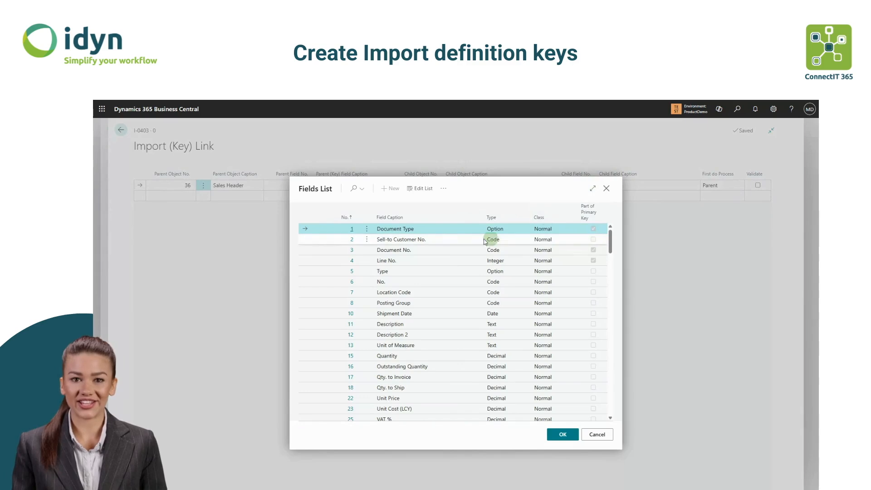
pyautogui.click(563, 434)
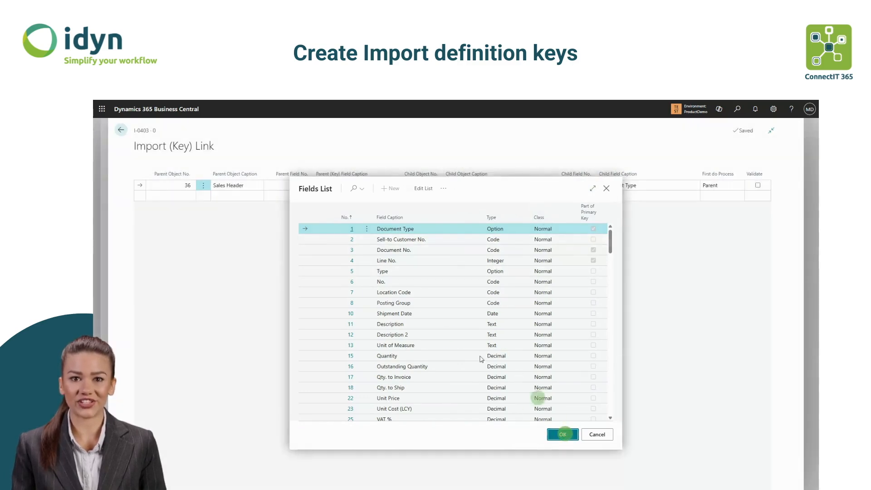
pyautogui.click(121, 131)
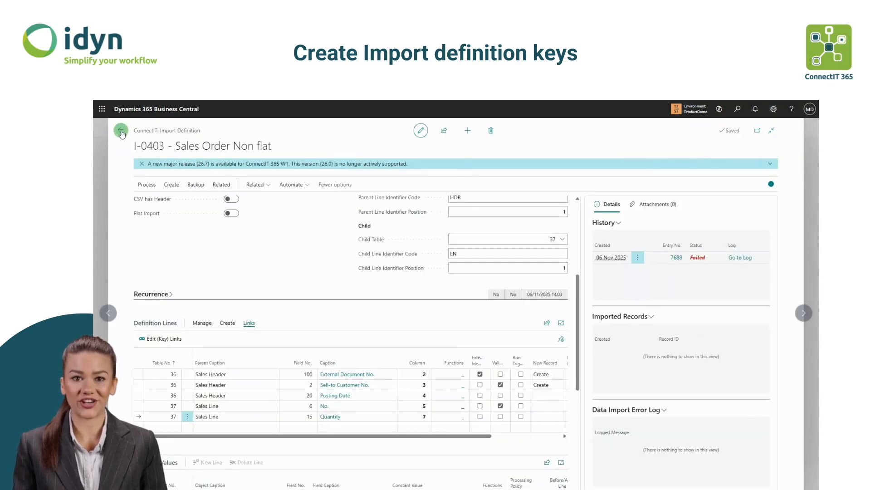
# - Add a Sales Header constant value line for field 1 Document Type with constant value 1
pyautogui.moveTo(577, 283); pyautogui.dragTo(578, 364)
pyautogui.click(165, 280)
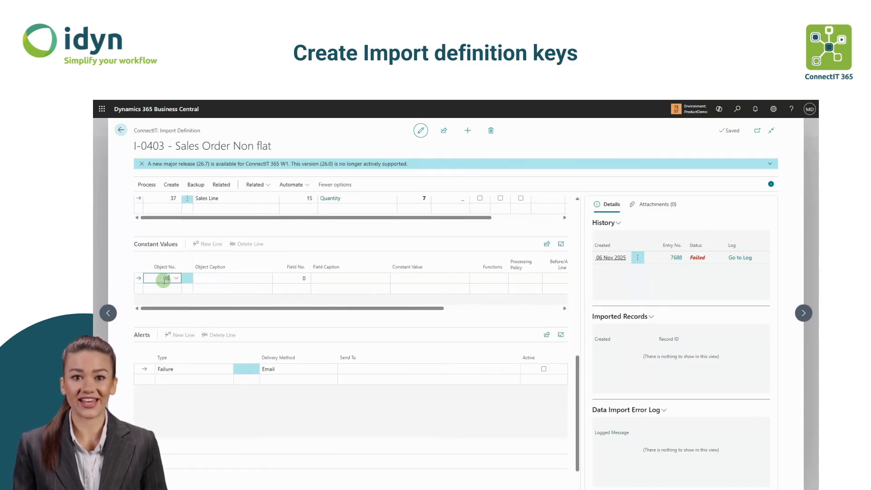
pyautogui.click(304, 279)
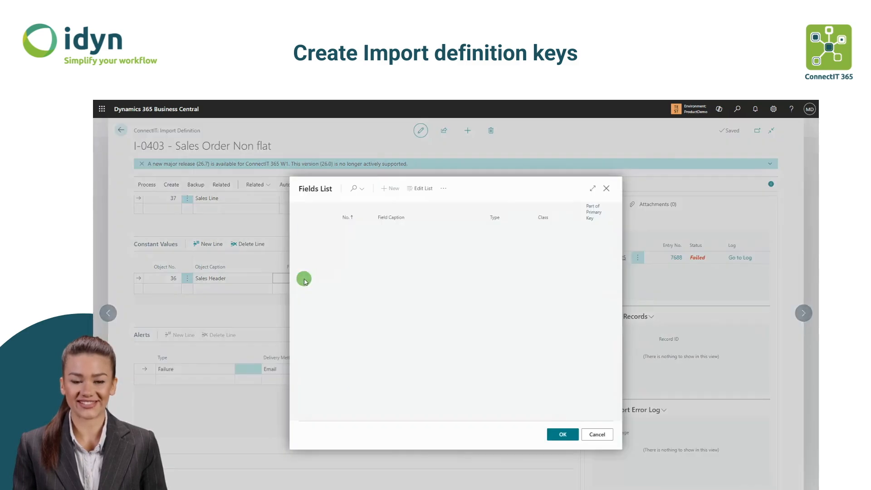
pyautogui.click(562, 435)
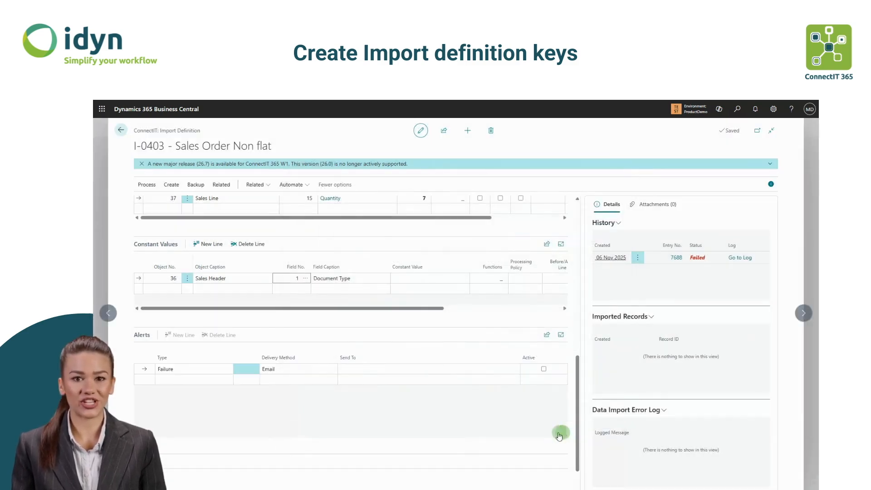
pyautogui.click(407, 278)
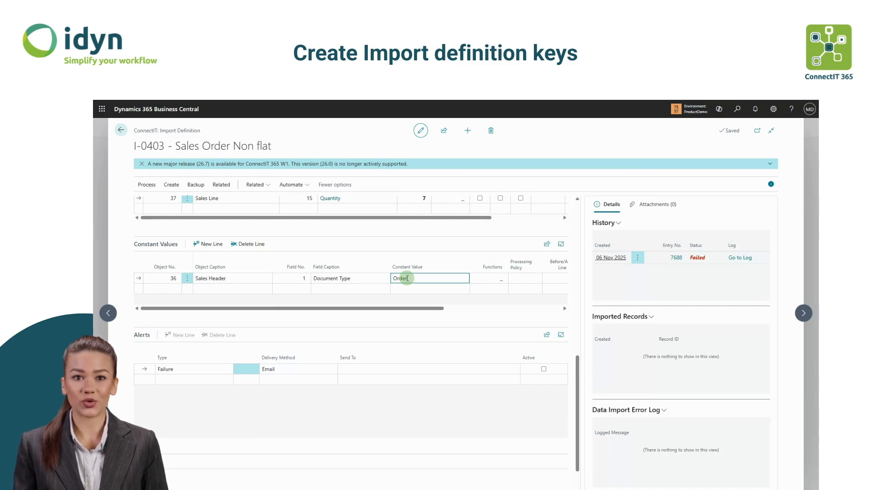
pyautogui.moveTo(388, 278); pyautogui.dragTo(432, 276)
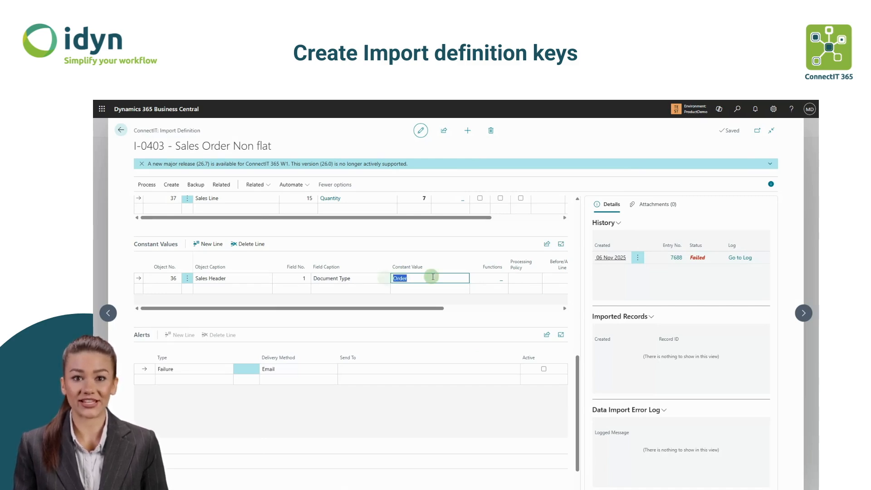
# - Add a constant value line for table 36 Sales Header field 3 No
pyautogui.click(167, 285)
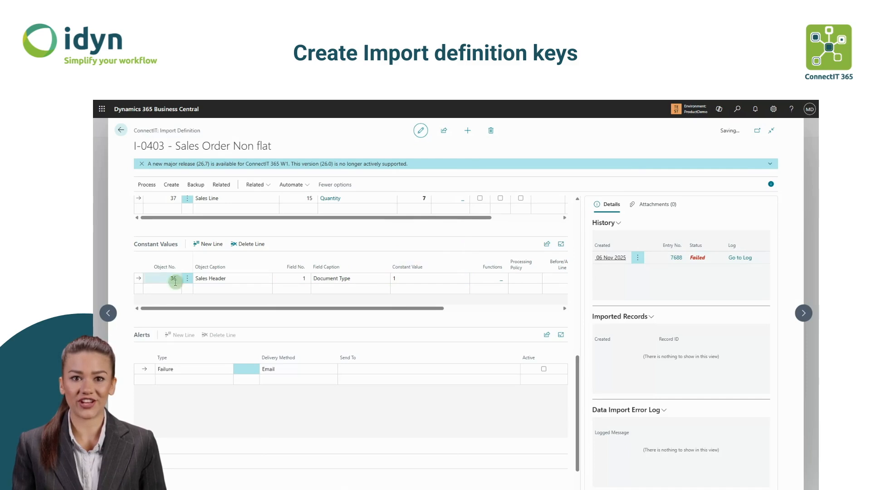
pyautogui.write('36')
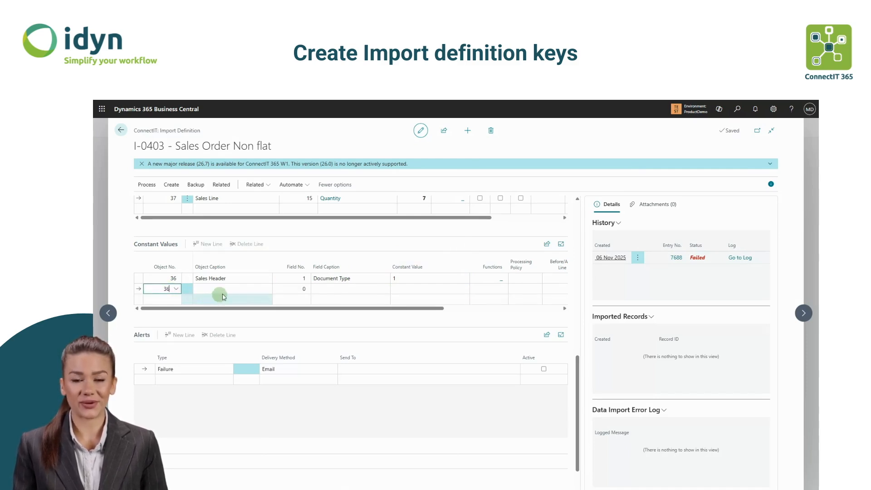
pyautogui.click(289, 288)
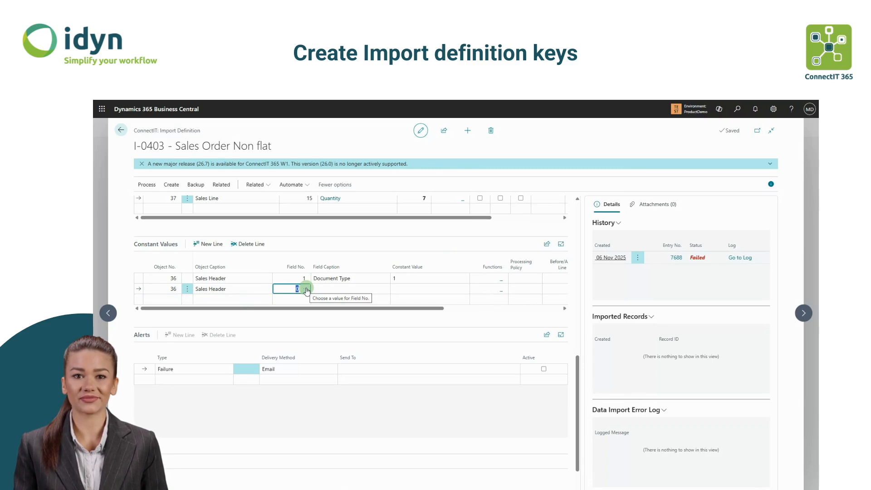
pyautogui.click(307, 288)
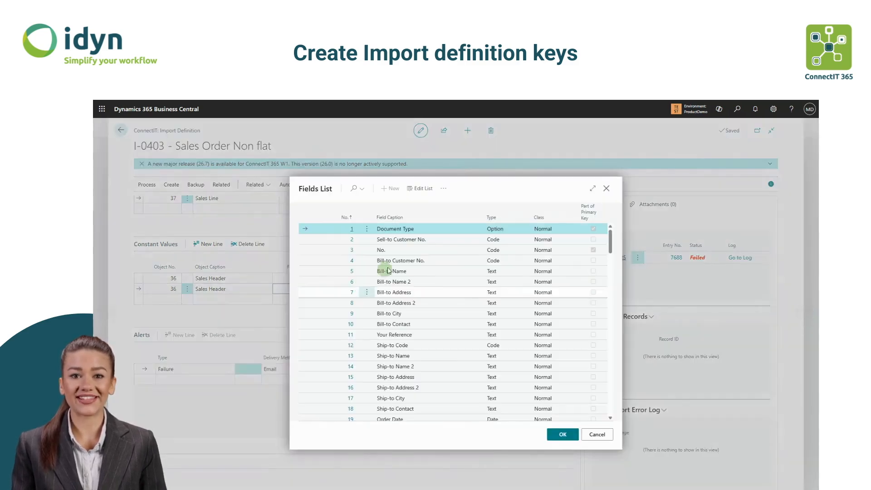
pyautogui.click(437, 249)
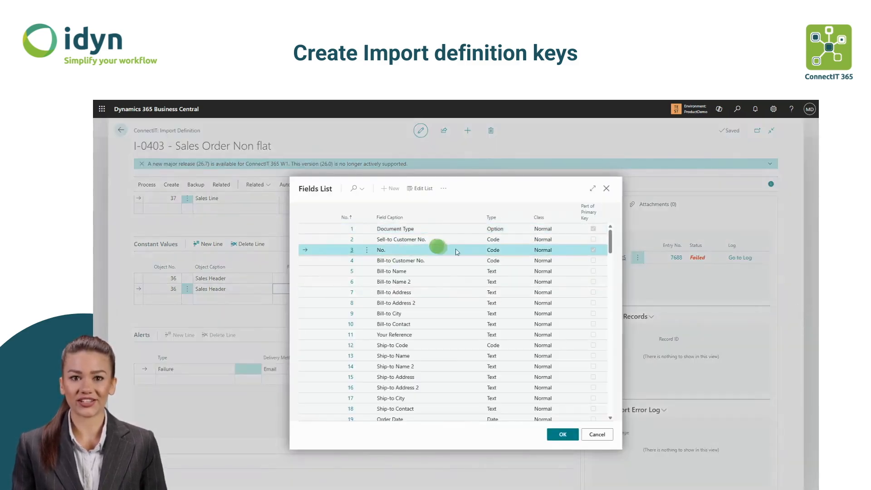
pyautogui.click(562, 434)
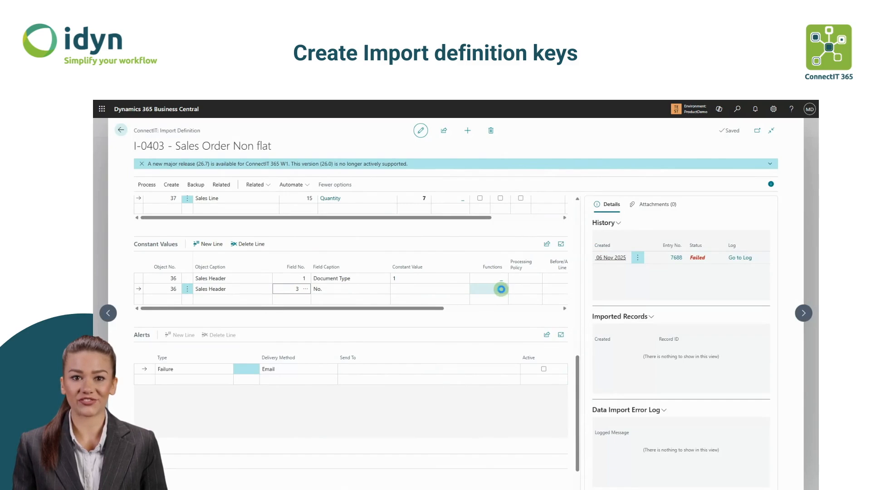
# - Assign the NOSERIES function with No. Series Code V-ORD to the Sales Header No. constant line
pyautogui.click(501, 289)
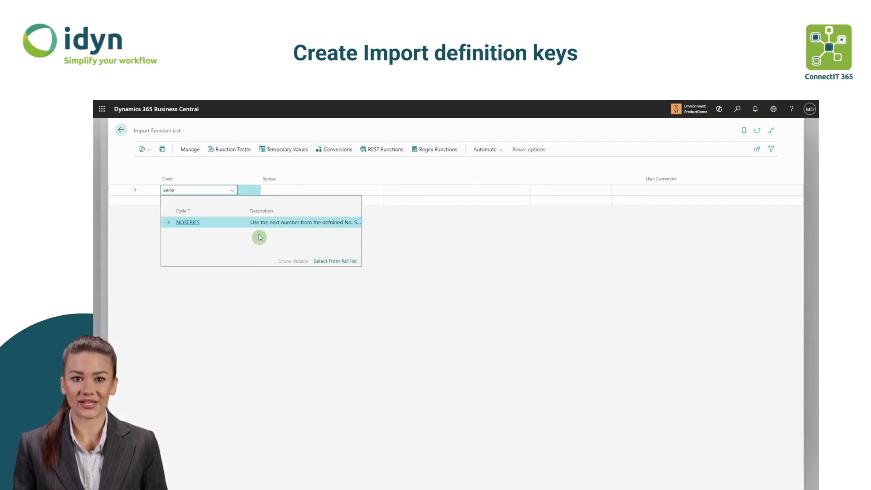
pyautogui.click(220, 222)
pyautogui.click(410, 190)
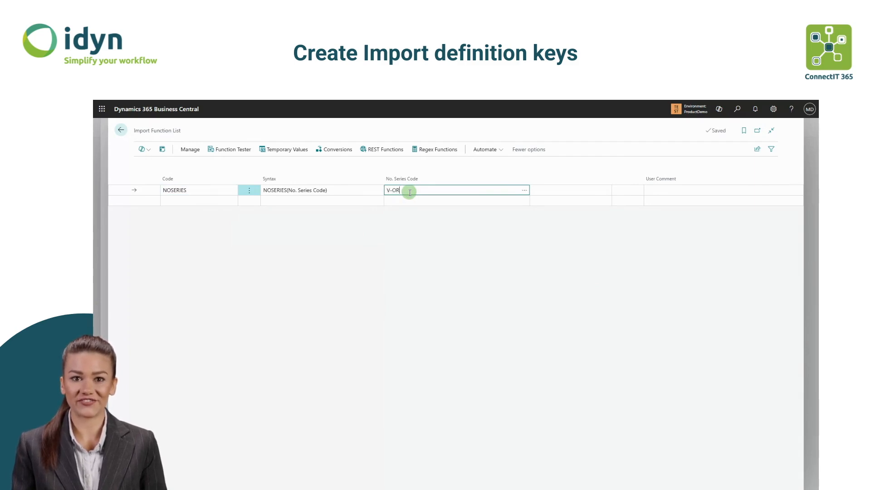
pyautogui.click(524, 191)
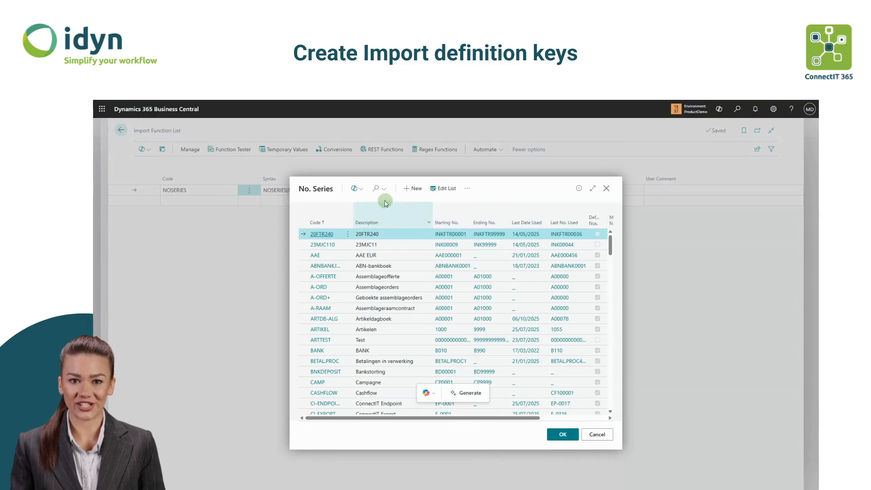
pyautogui.click(376, 188)
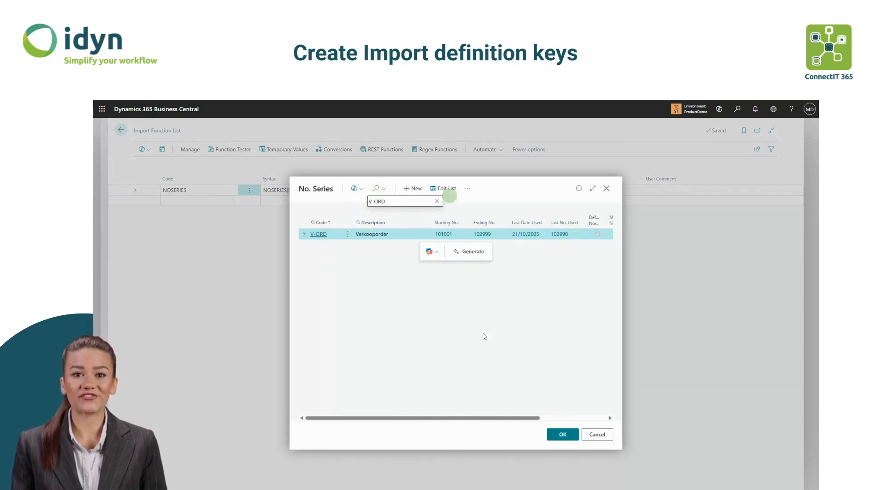
pyautogui.click(562, 434)
pyautogui.click(120, 130)
# - Add a table 37 Sales Line constant value line for field 5 Type with value Item
pyautogui.click(167, 300)
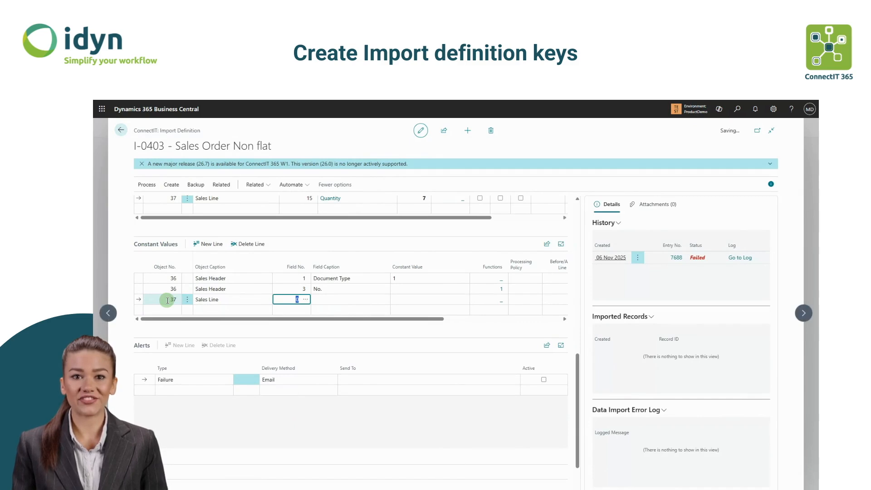
pyautogui.click(307, 299)
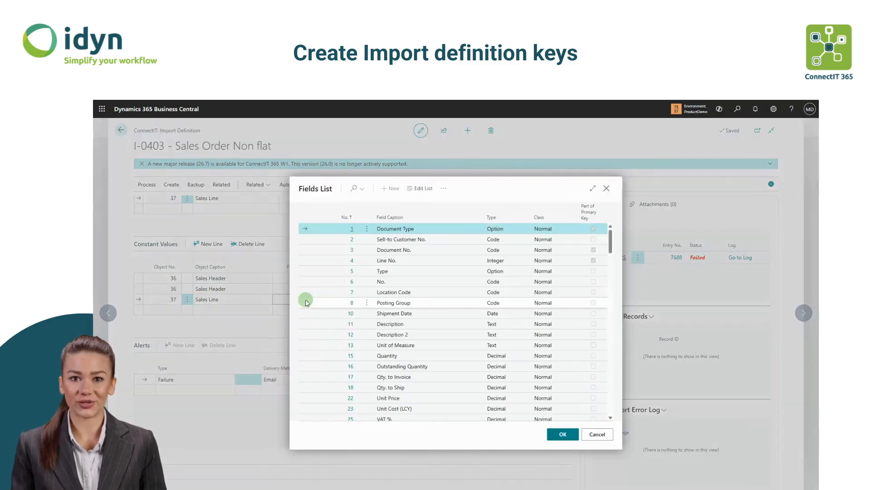
pyautogui.click(335, 258)
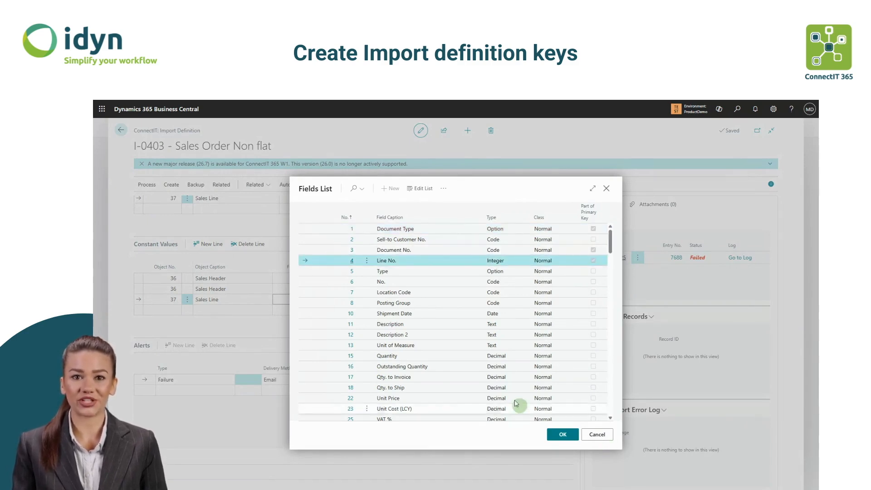
pyautogui.click(331, 270)
pyautogui.click(569, 439)
pyautogui.click(402, 302)
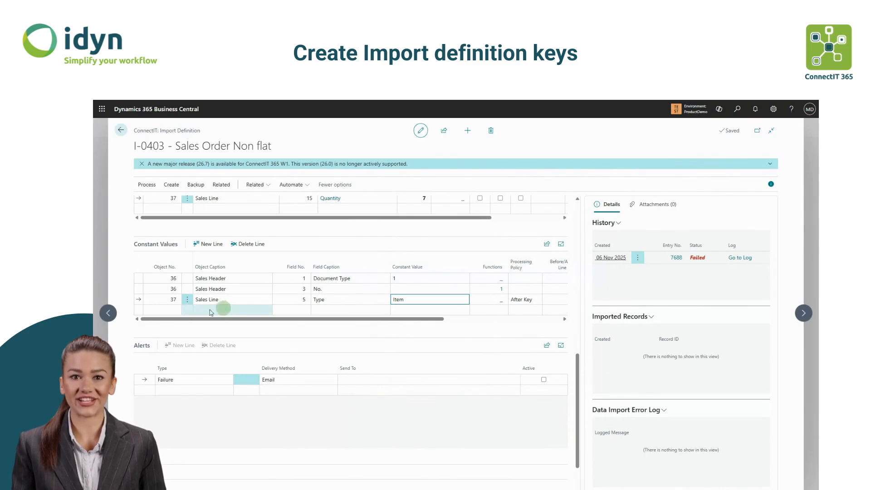
# - Add a table 37 Sales Line constant value line for field 4 Line No. and open its function selection
pyautogui.click(167, 309)
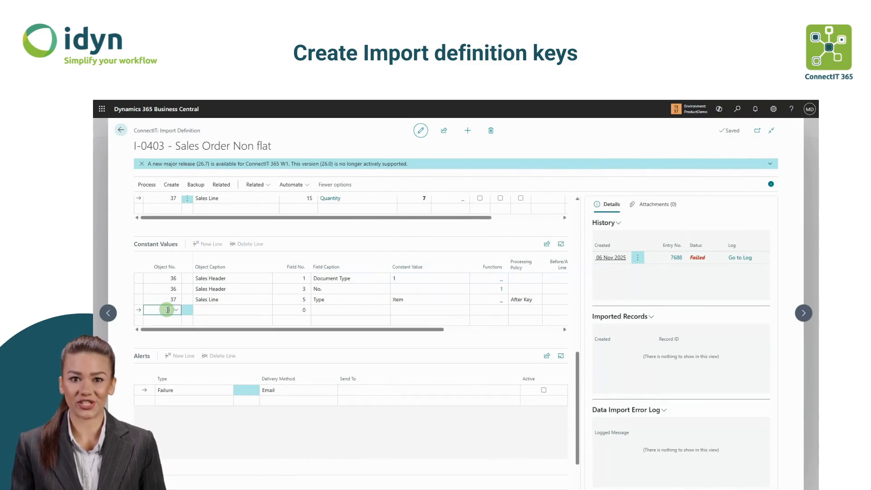
pyautogui.write('37')
pyautogui.press('Tab')
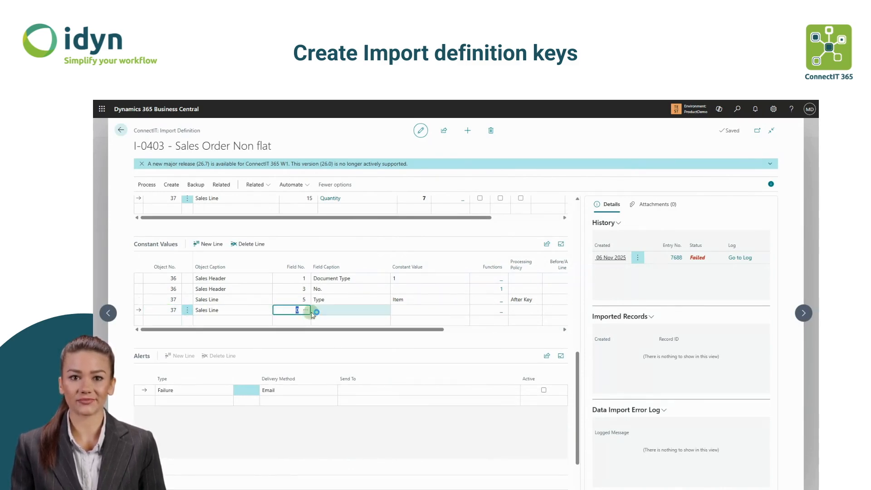
pyautogui.click(307, 311)
pyautogui.click(435, 261)
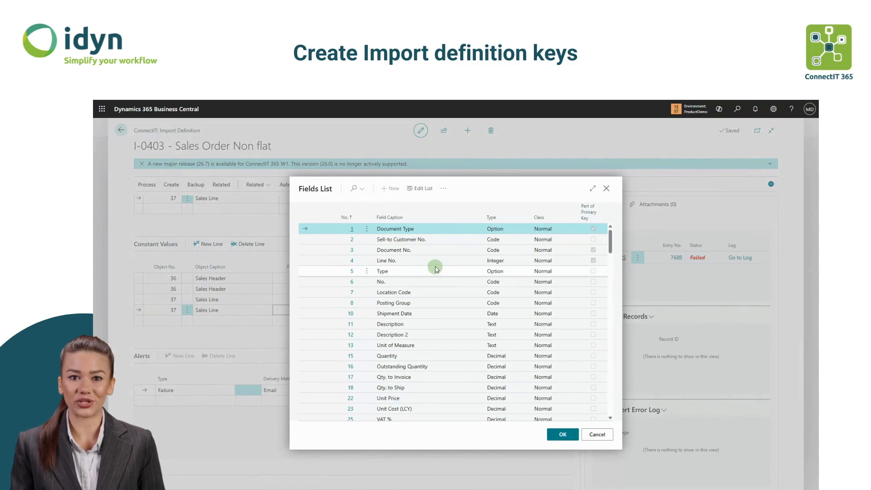
pyautogui.click(562, 434)
pyautogui.click(474, 309)
pyautogui.click(501, 311)
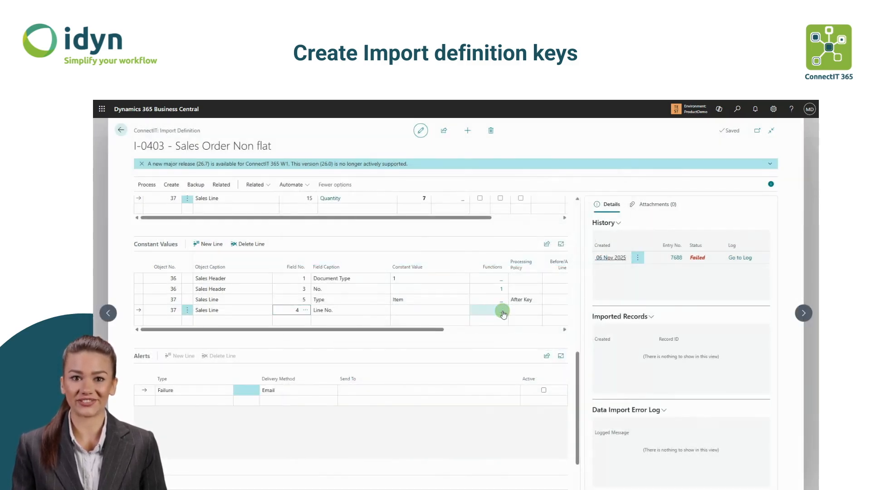